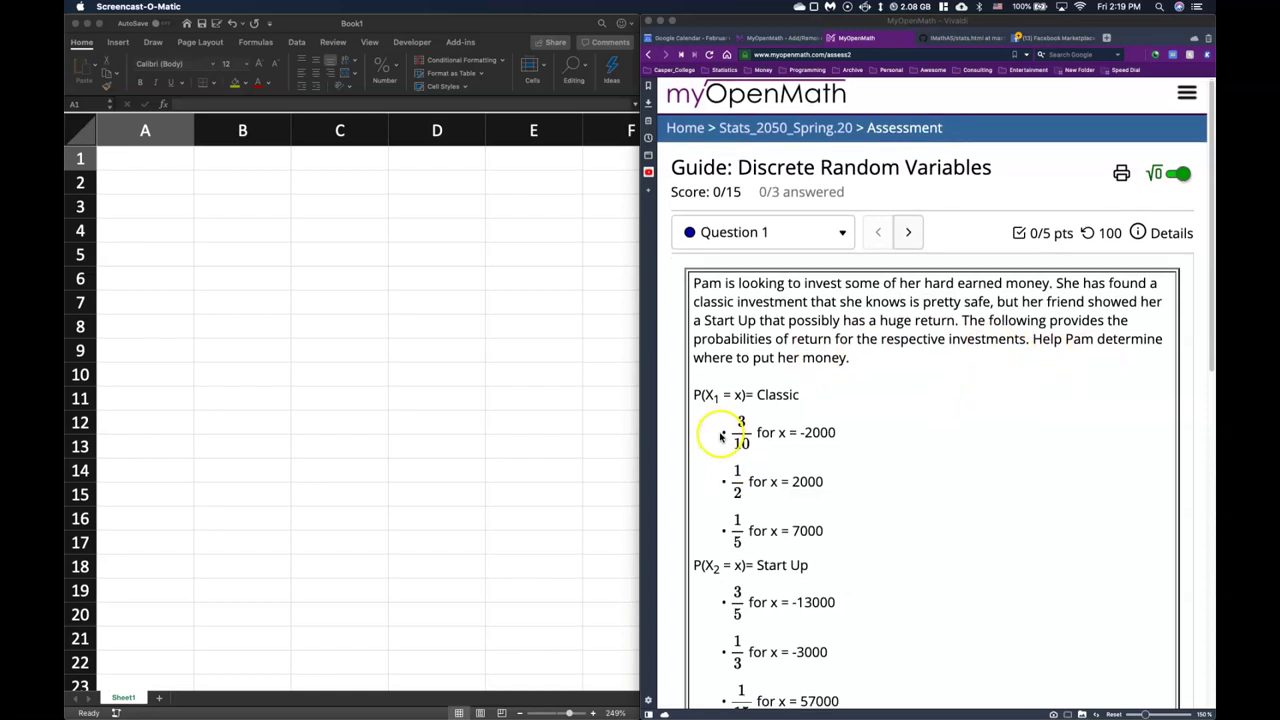
Scroll the MyOpenMath question until the Classic and Start Up probability lists are visible.
scroll(720, 436, "down", 3)
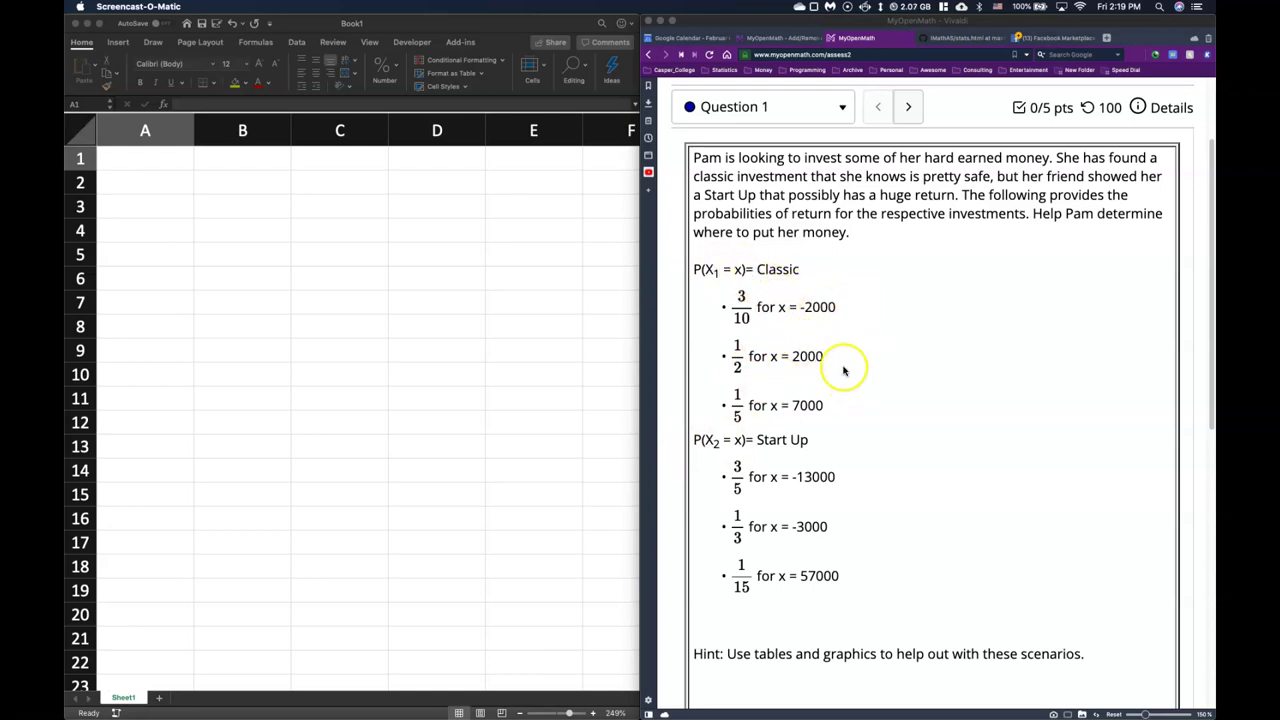
Label A1 'Classic' and A7 'Start Up', and enter Classic returns -2000, 2000, 7000 in A2:A4.
left_click(134, 162)
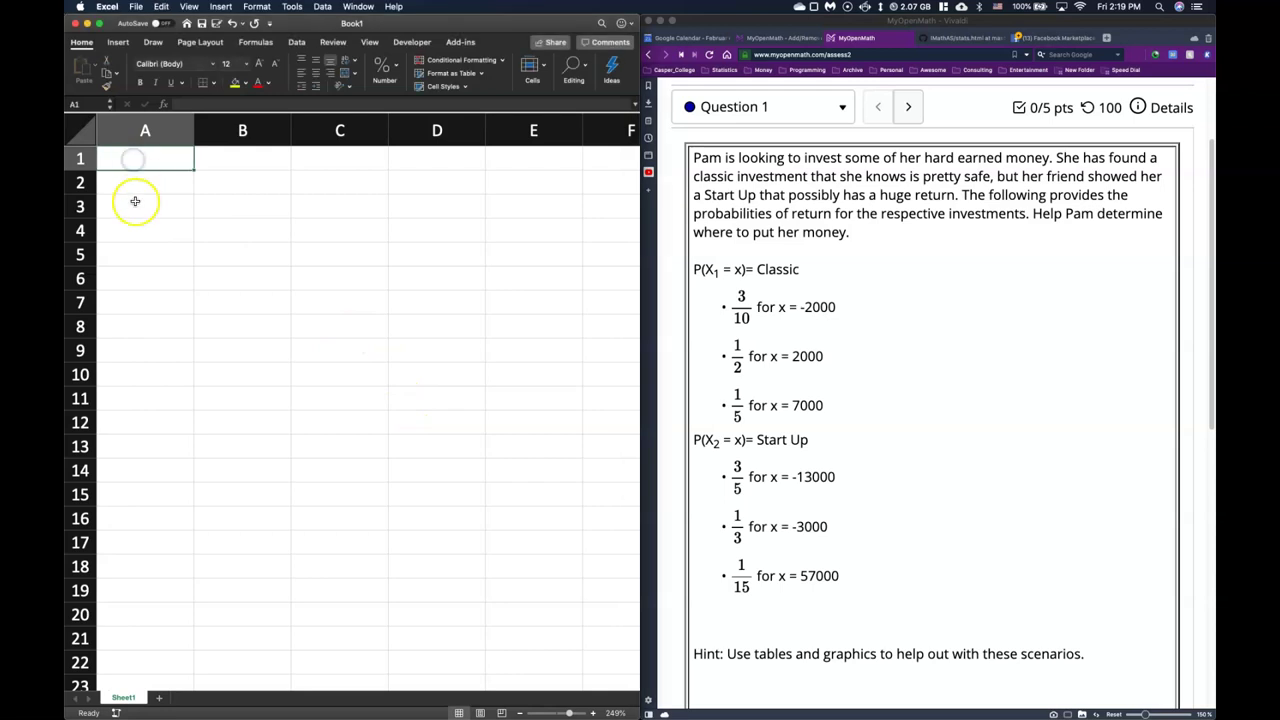
type("C")
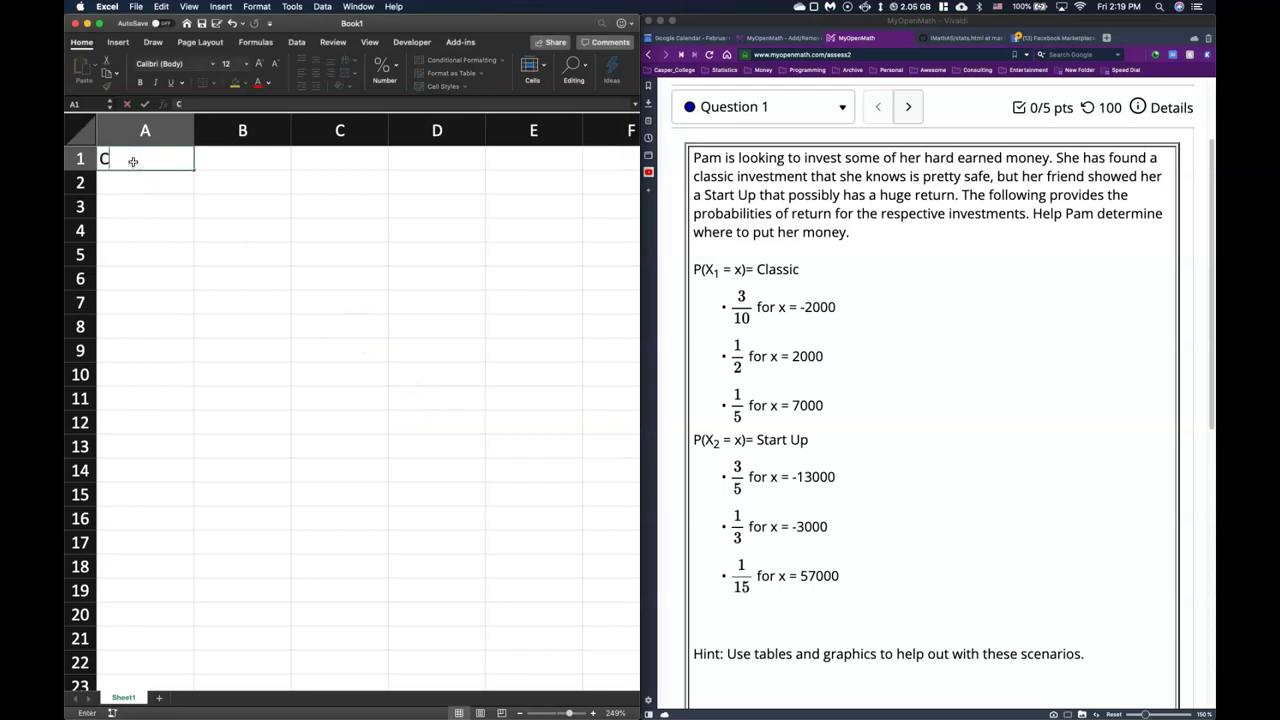
type("lassic")
key("Return")
key("Return")
key("Return")
key("Return")
key("Return")
key("Return")
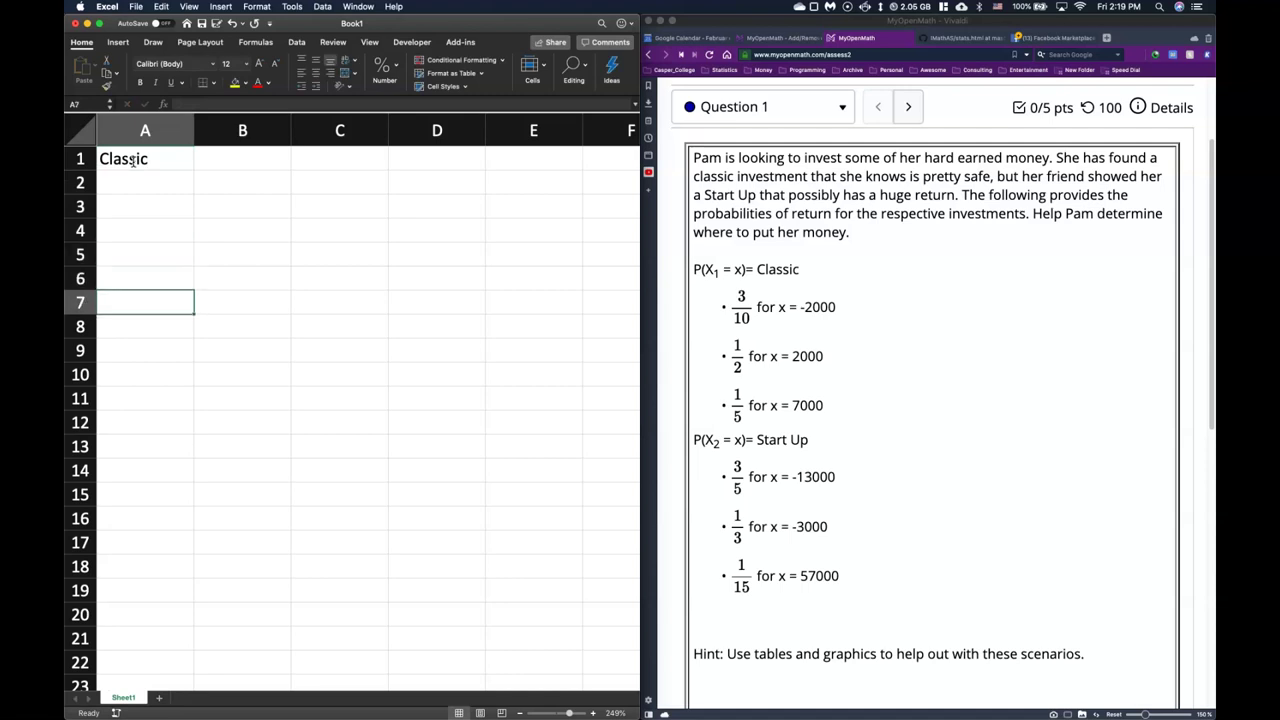
type("Startup")
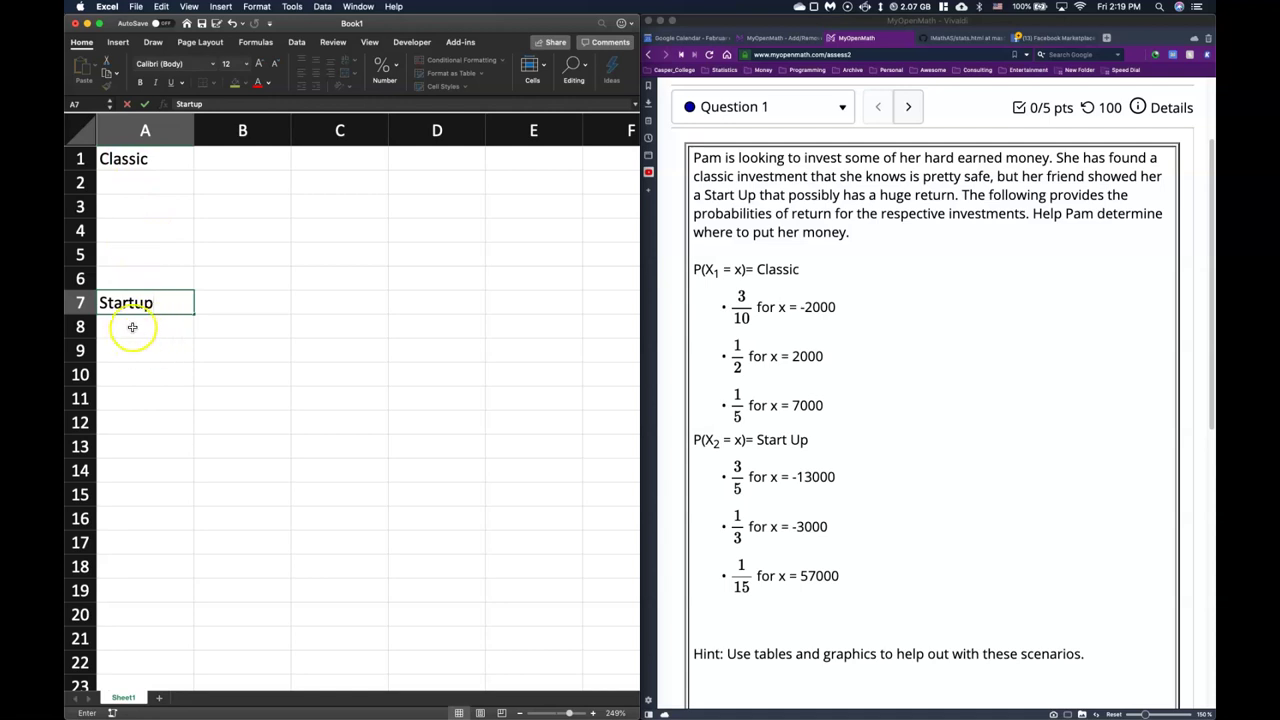
left_click(138, 303)
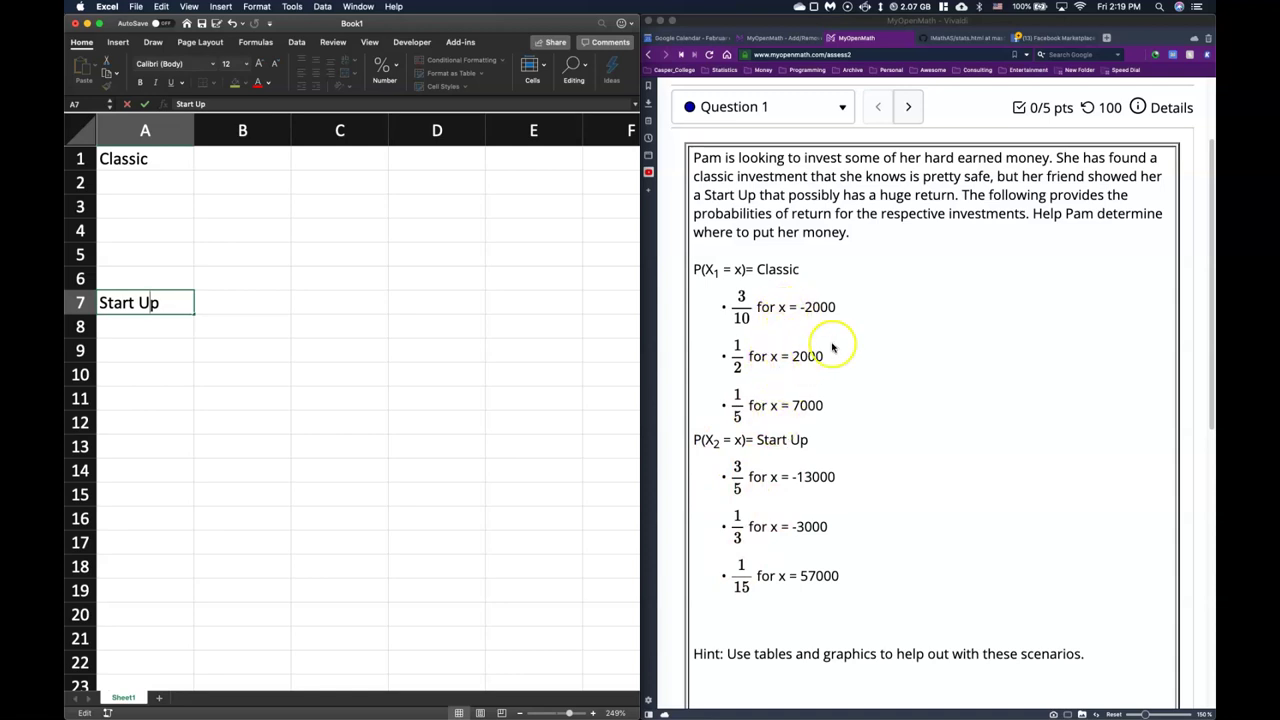
left_click(129, 178)
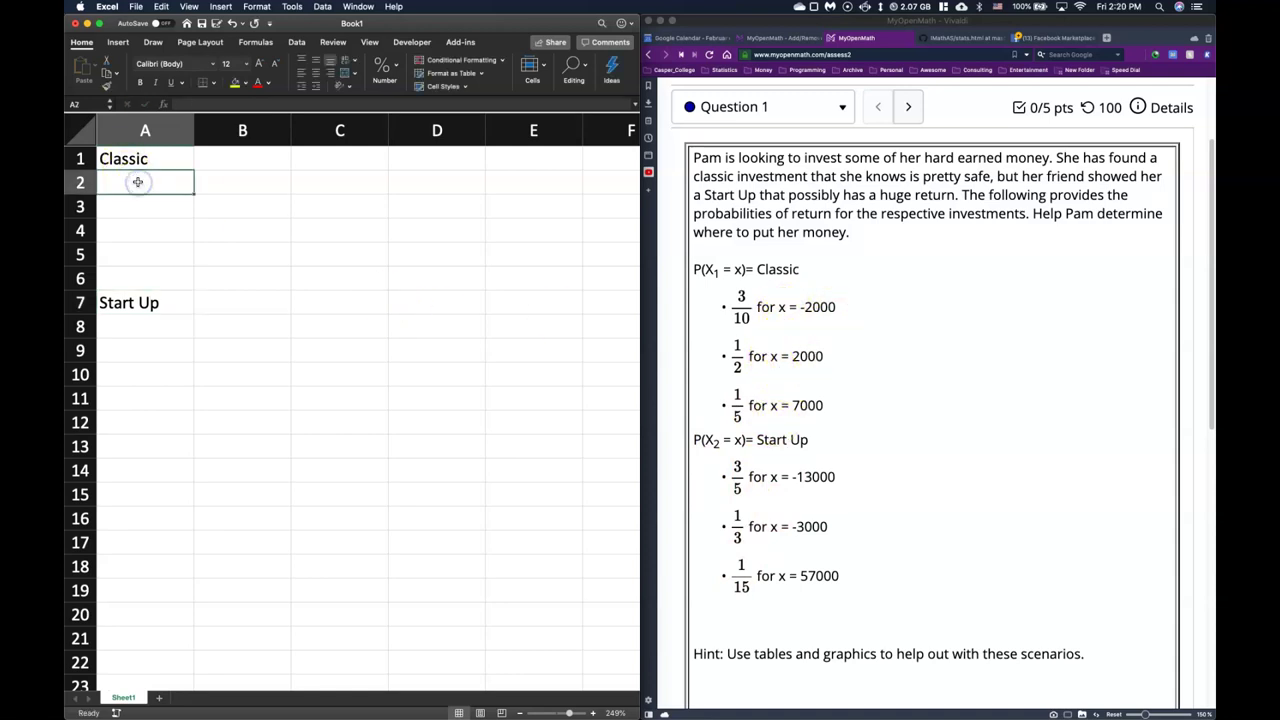
type("-2000")
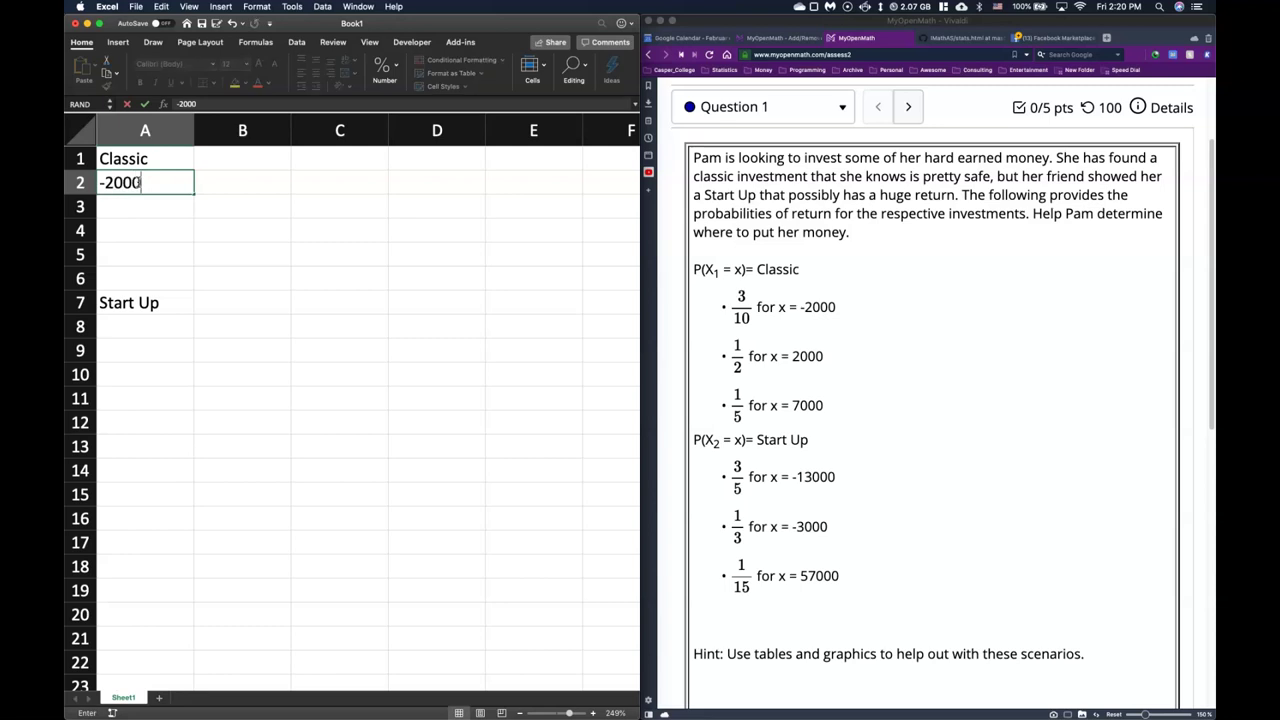
key("Return")
type("2000")
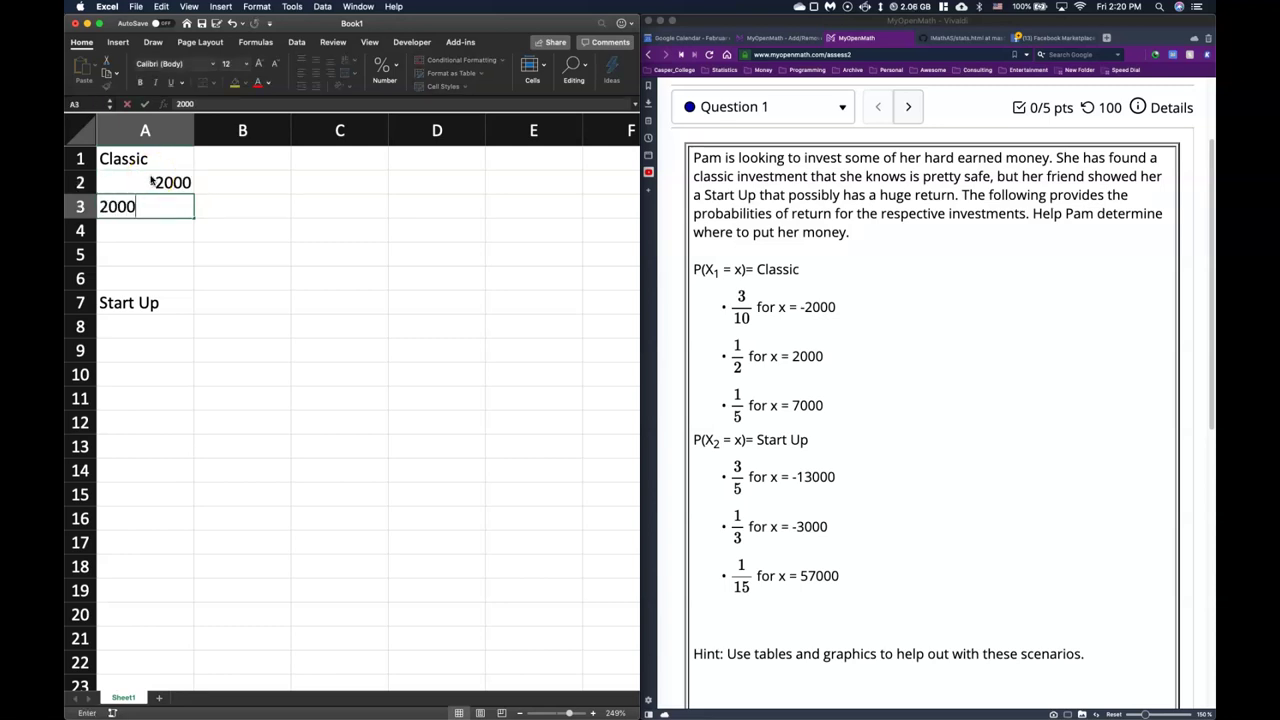
key("Return")
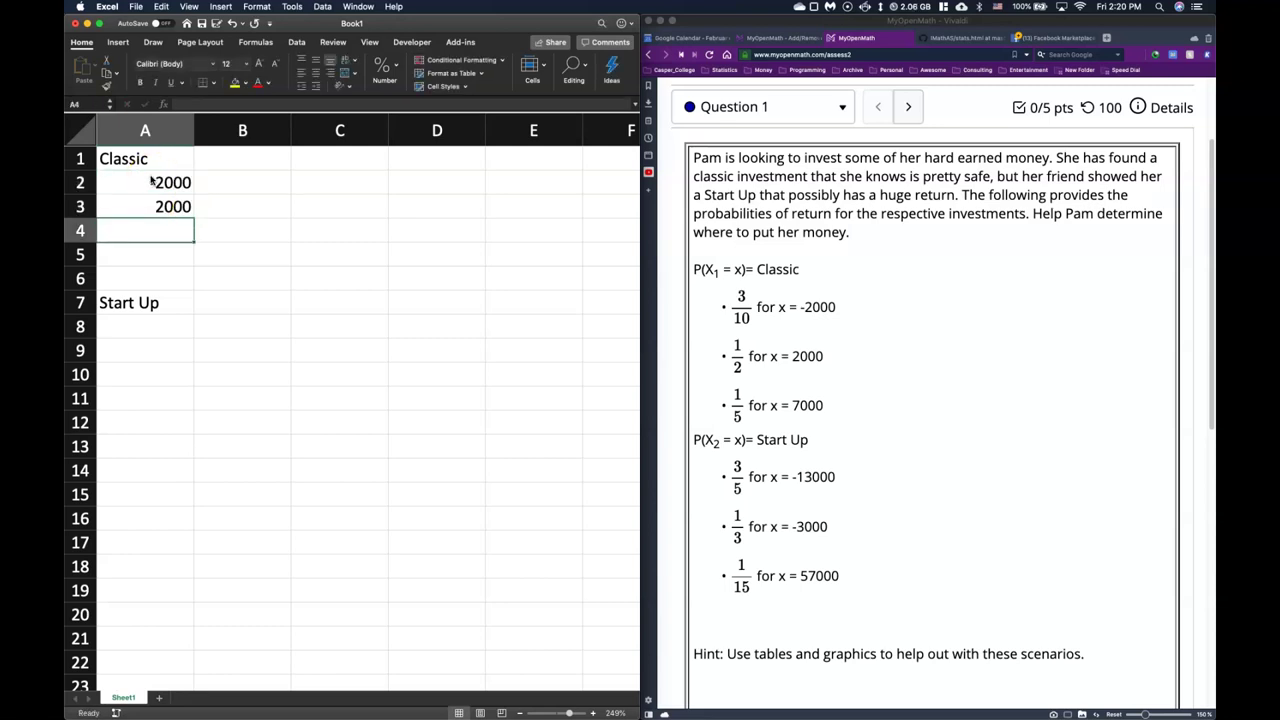
type("7000")
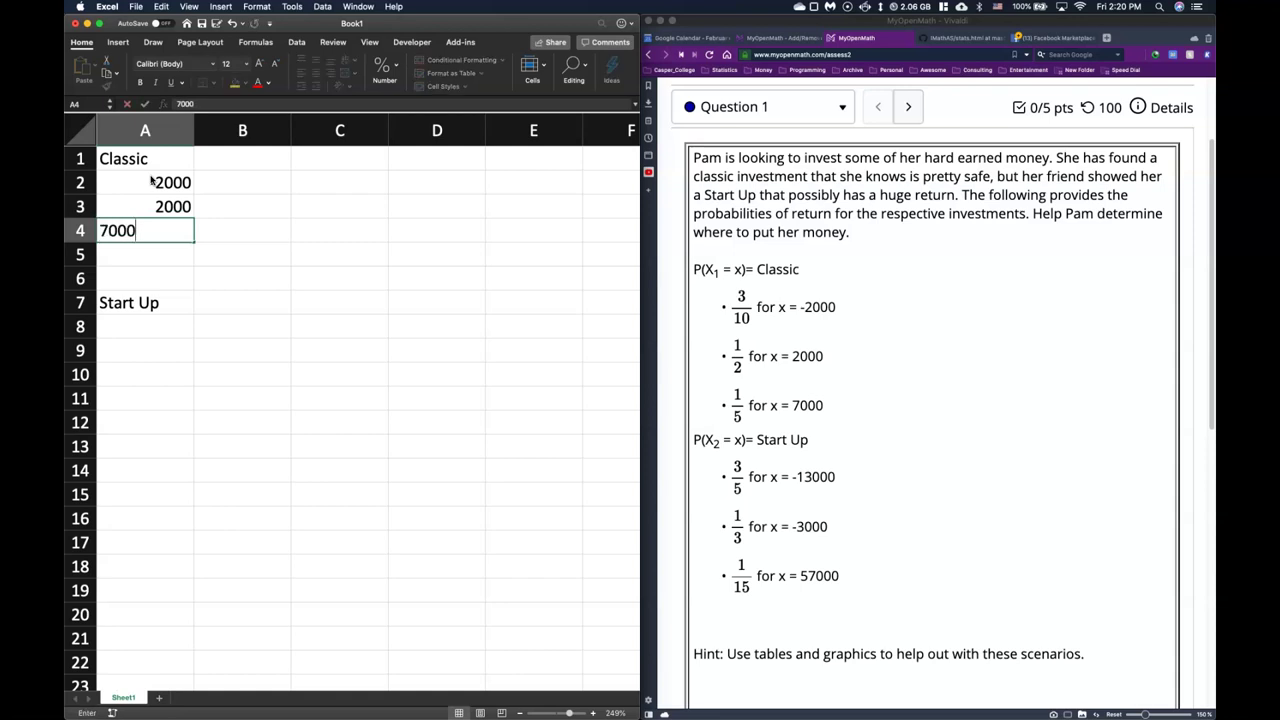
key("Return")
Enter the Start Up returns -13000, -3000 and 57000 in A8:A10.
left_click(151, 331)
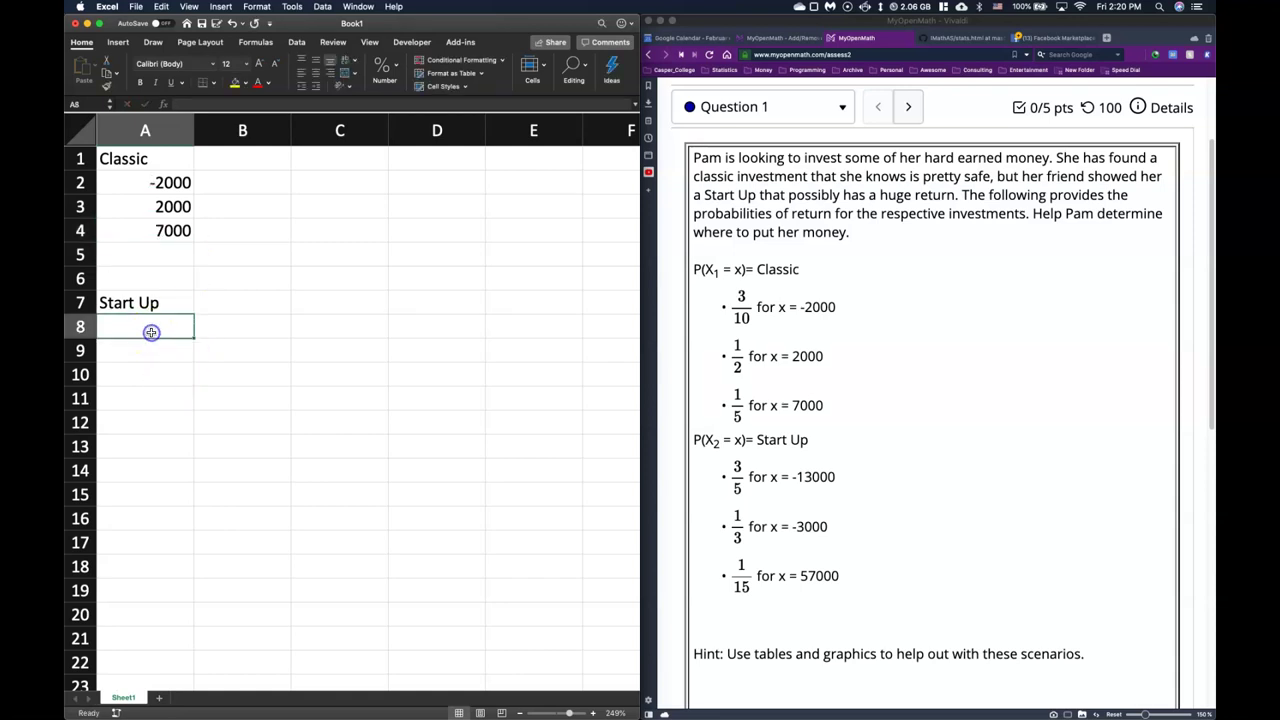
type("-13000")
key("Return")
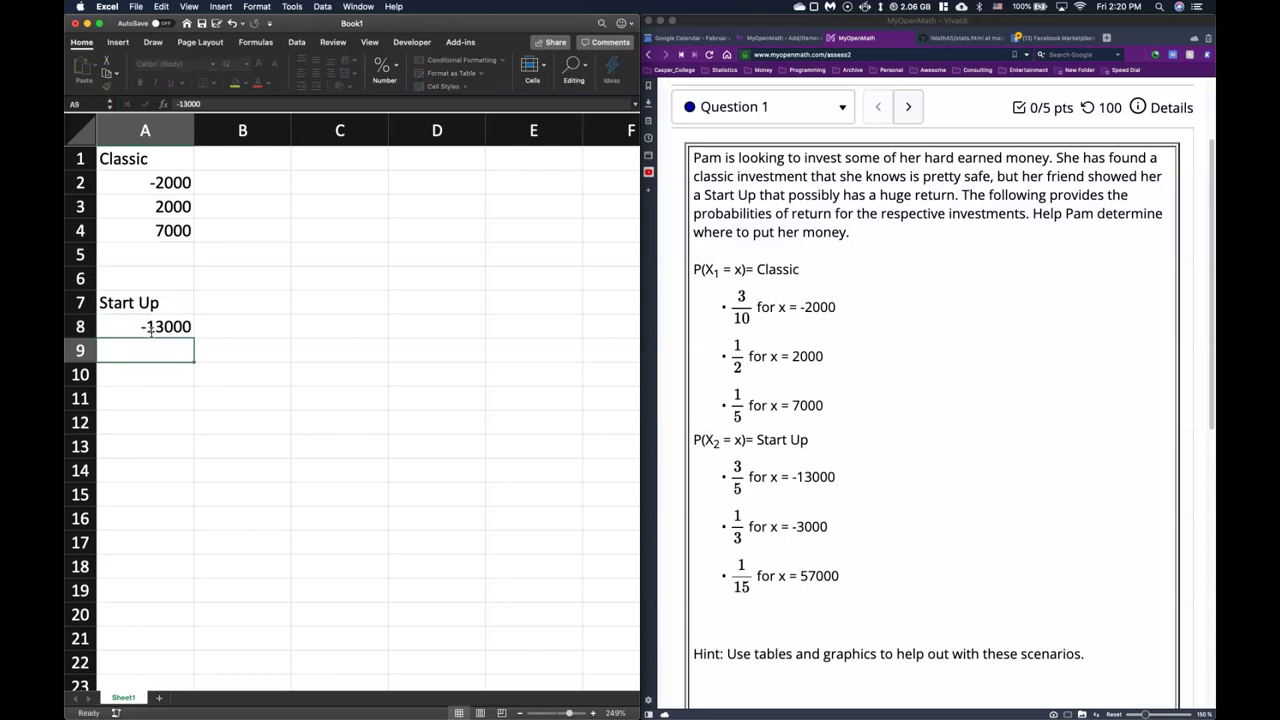
type("-")
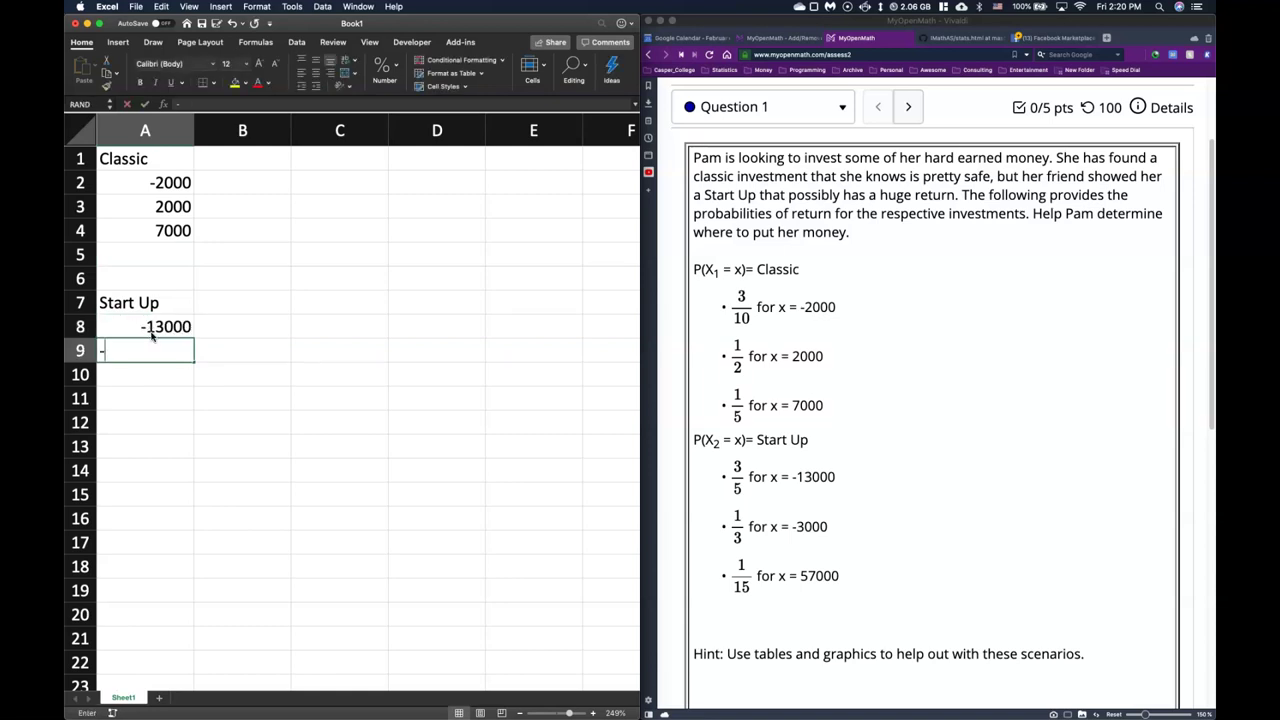
type("3000")
key("Return")
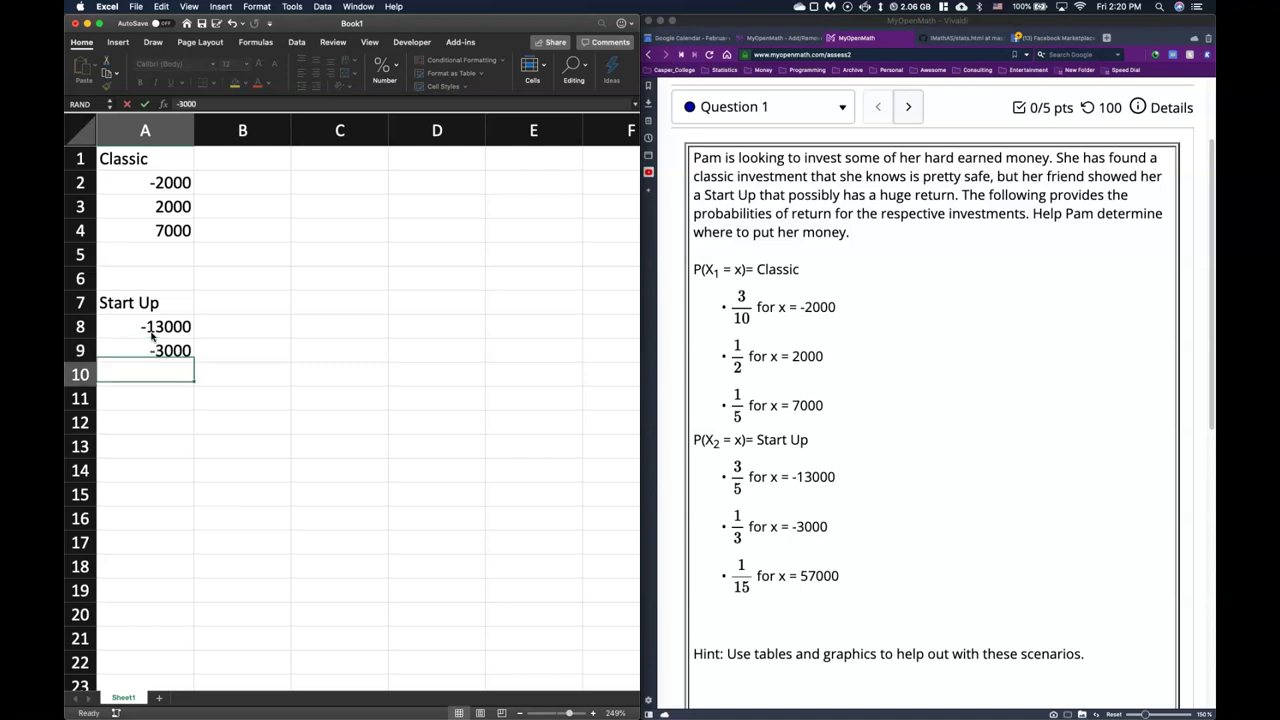
type("57000")
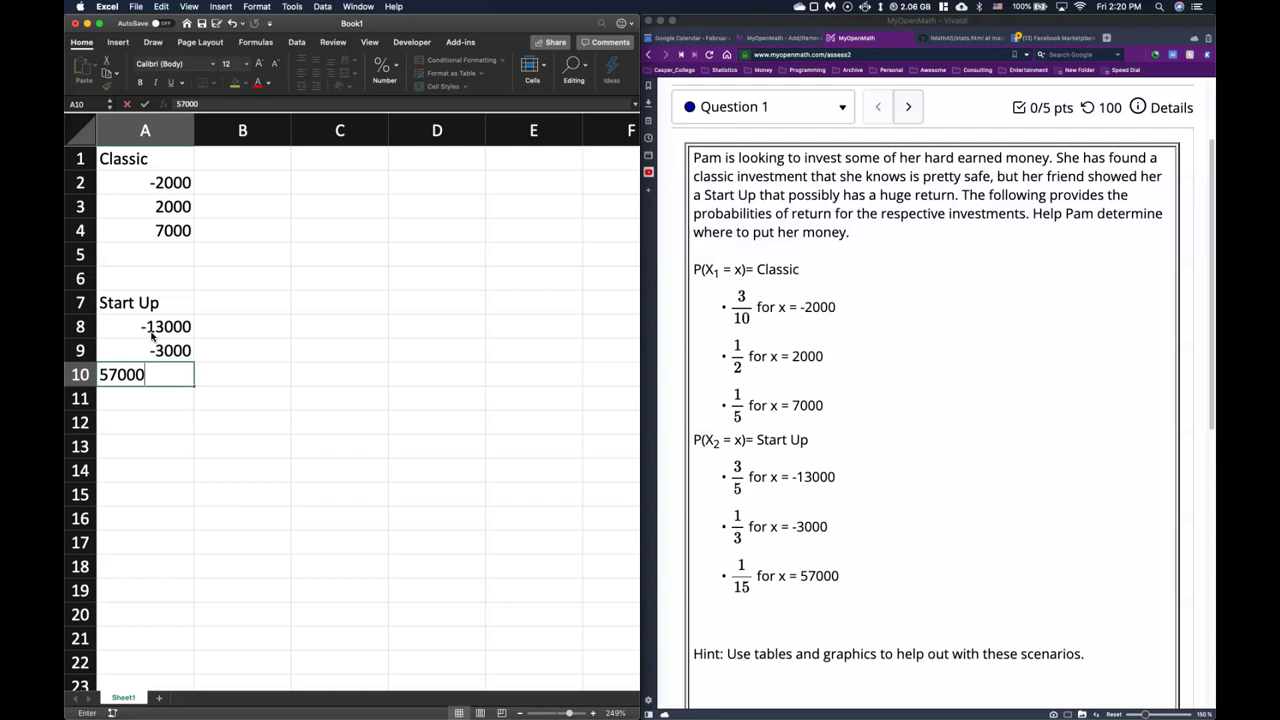
key("Return")
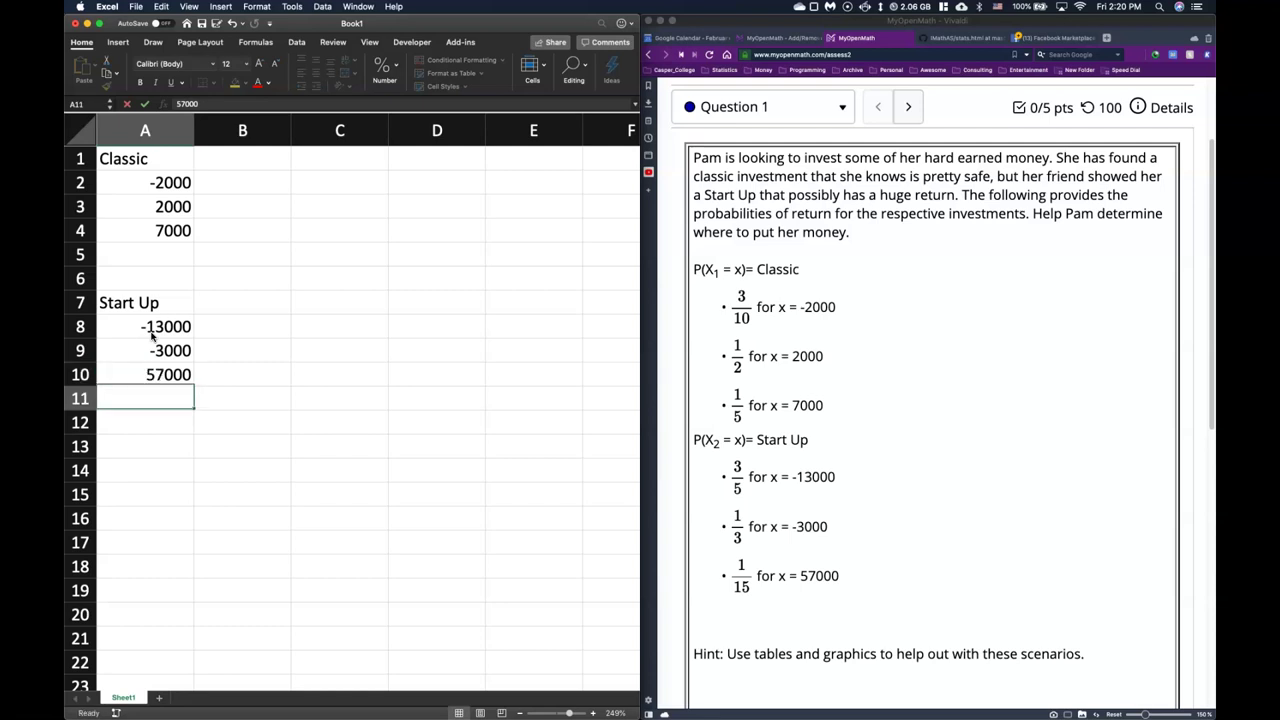
left_click(221, 272)
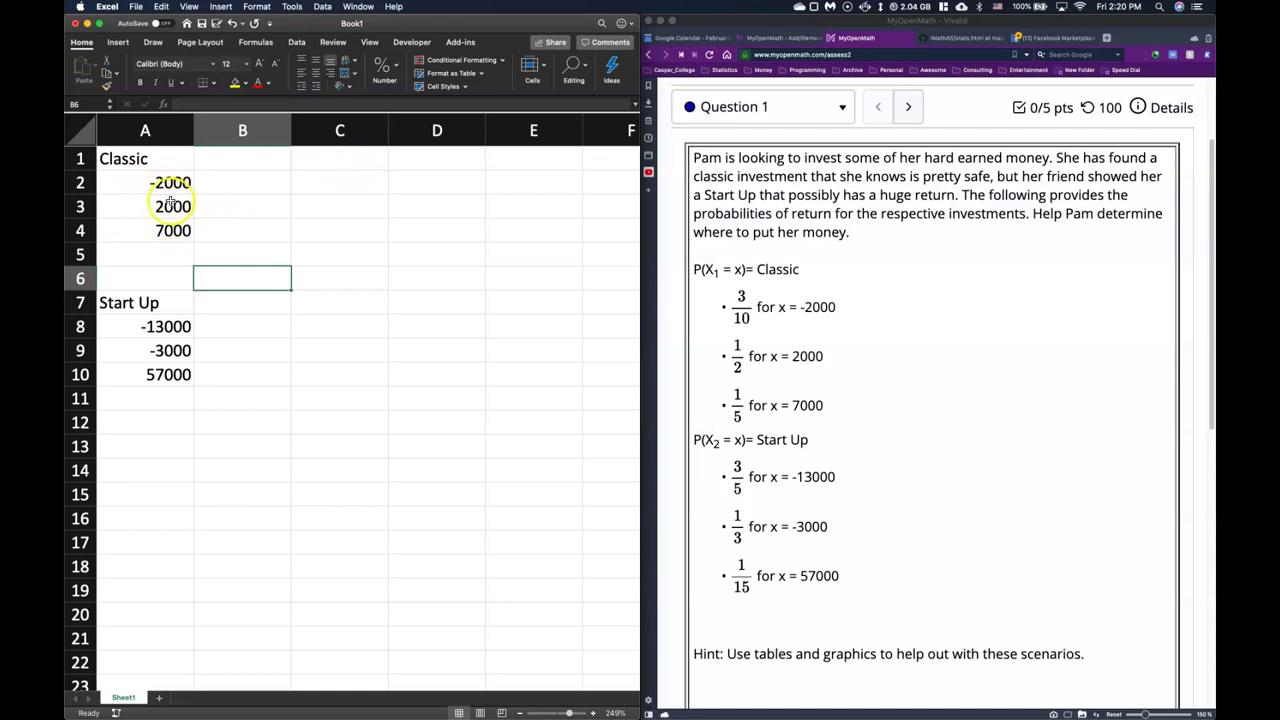
Format the six return values in A2:A4 and A8:A10 as Currency.
left_click_drag(152, 182, 155, 231)
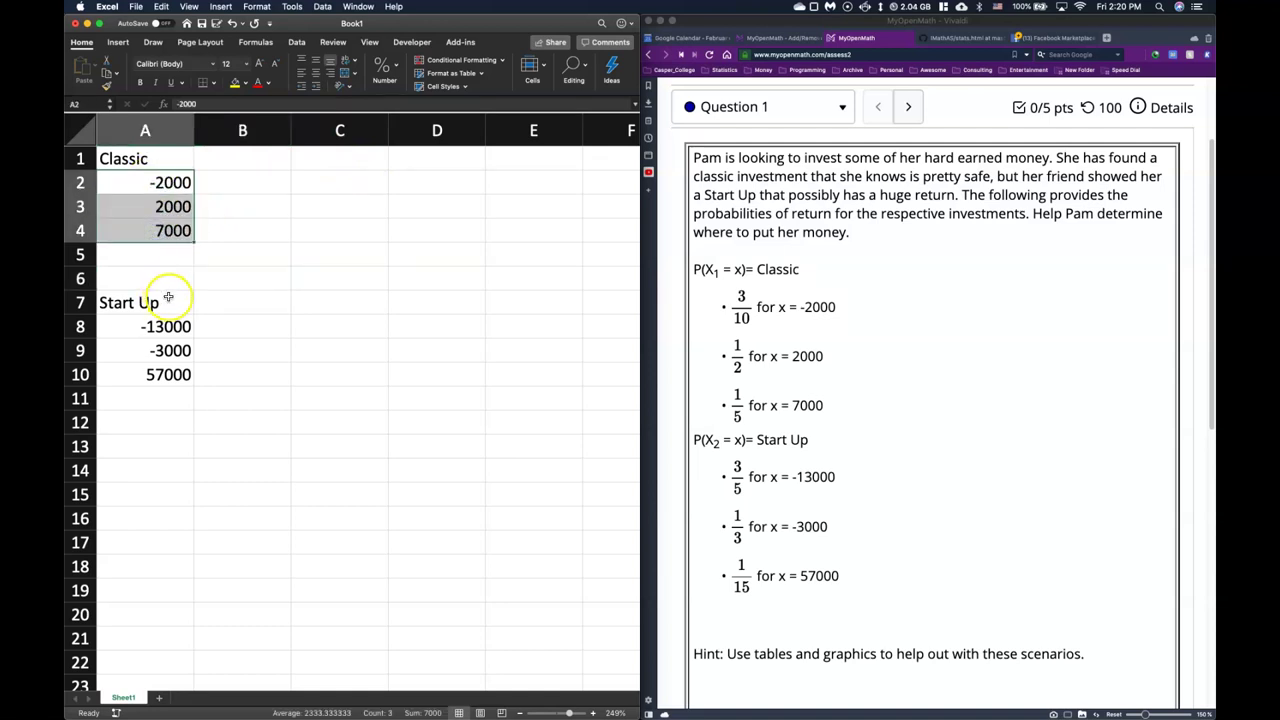
left_click_drag(165, 326, 172, 372)
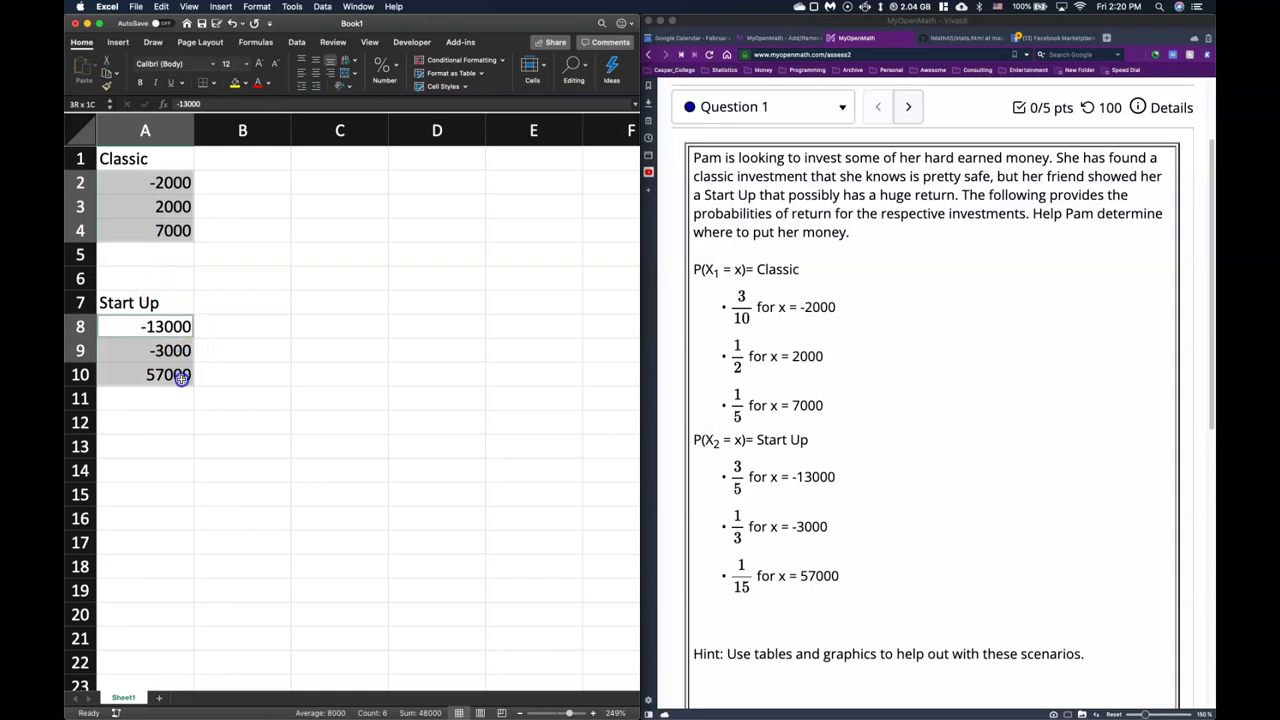
left_click(395, 68)
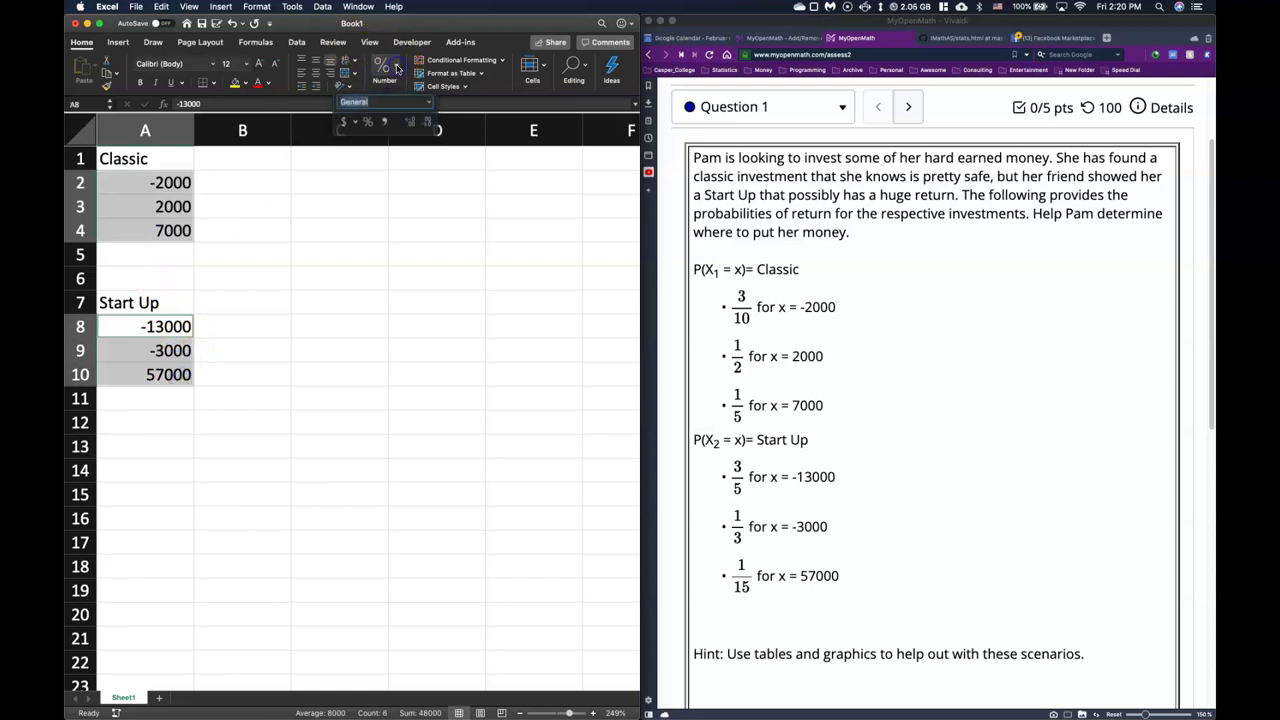
left_click(384, 122)
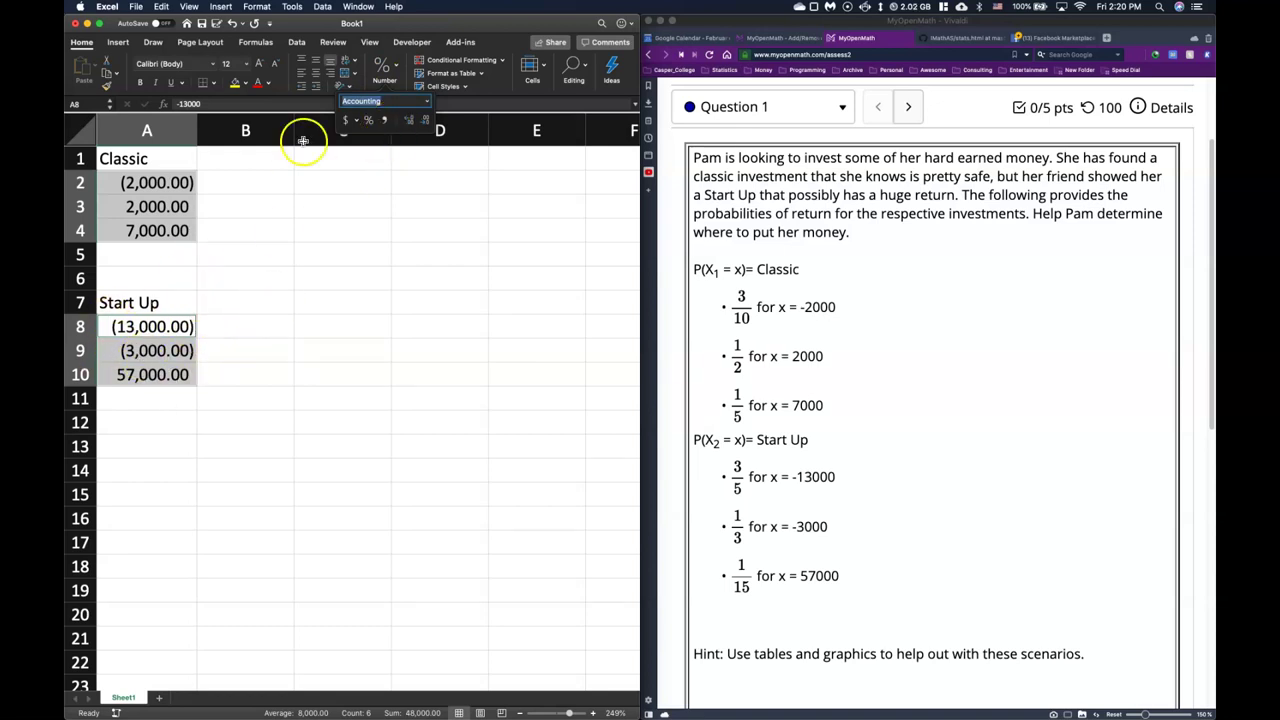
left_click(428, 104)
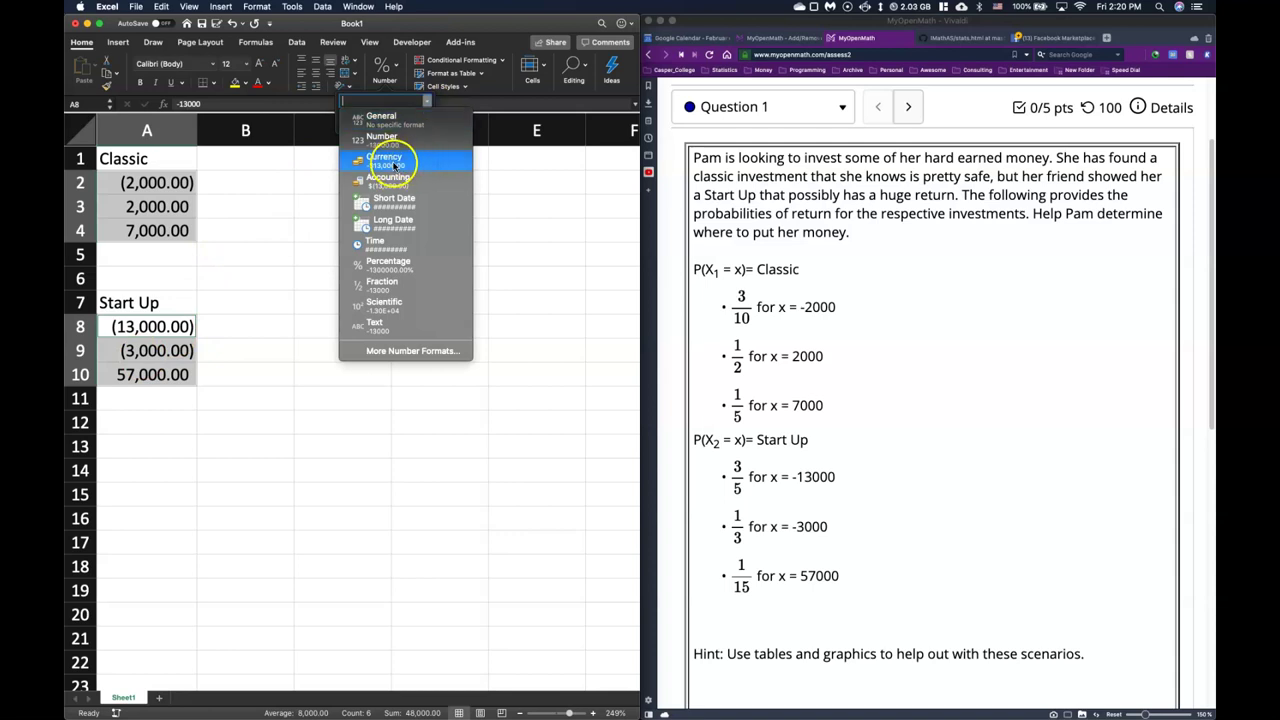
left_click(390, 162)
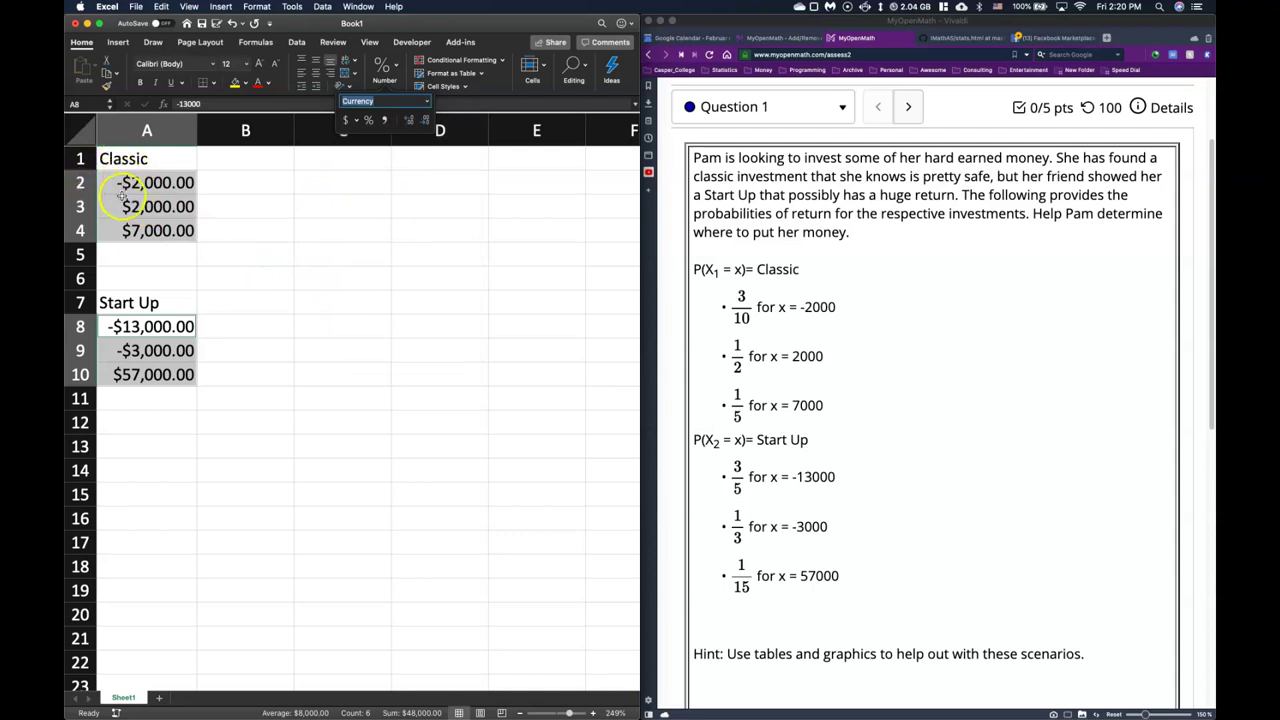
left_click(282, 318)
Add PMF headings in B1 and B7.
left_click(231, 157)
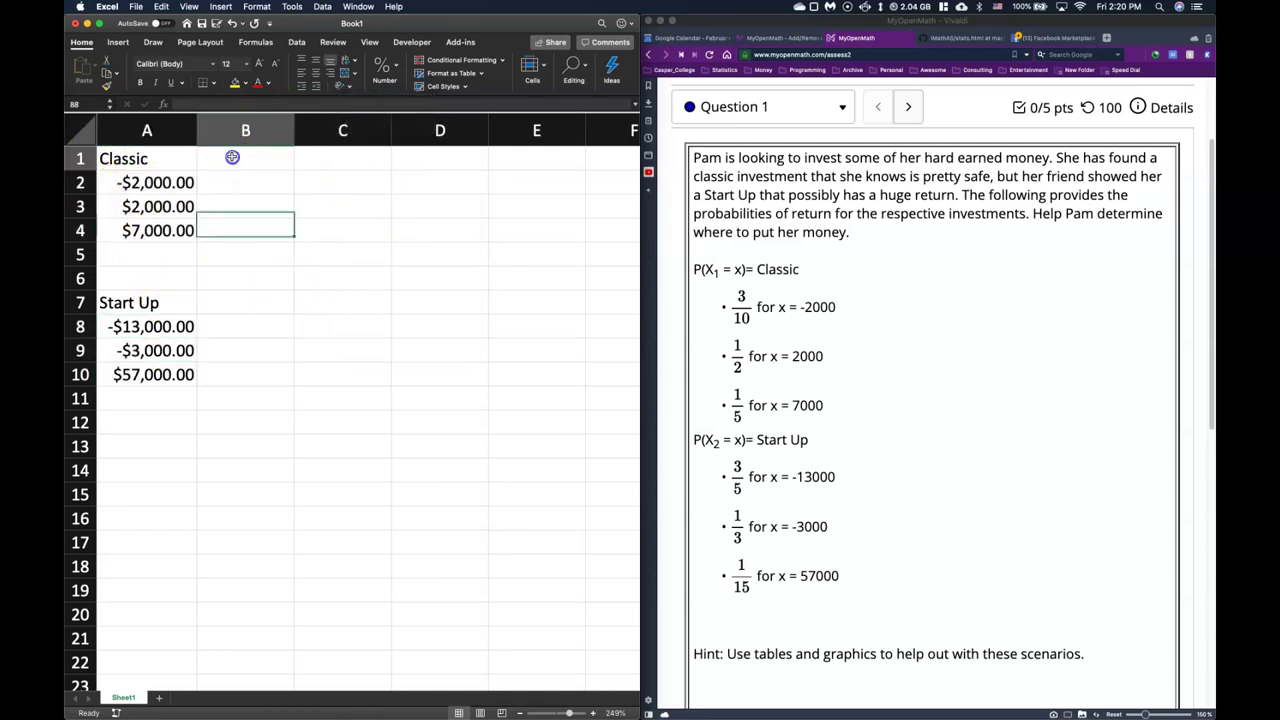
type("PMF")
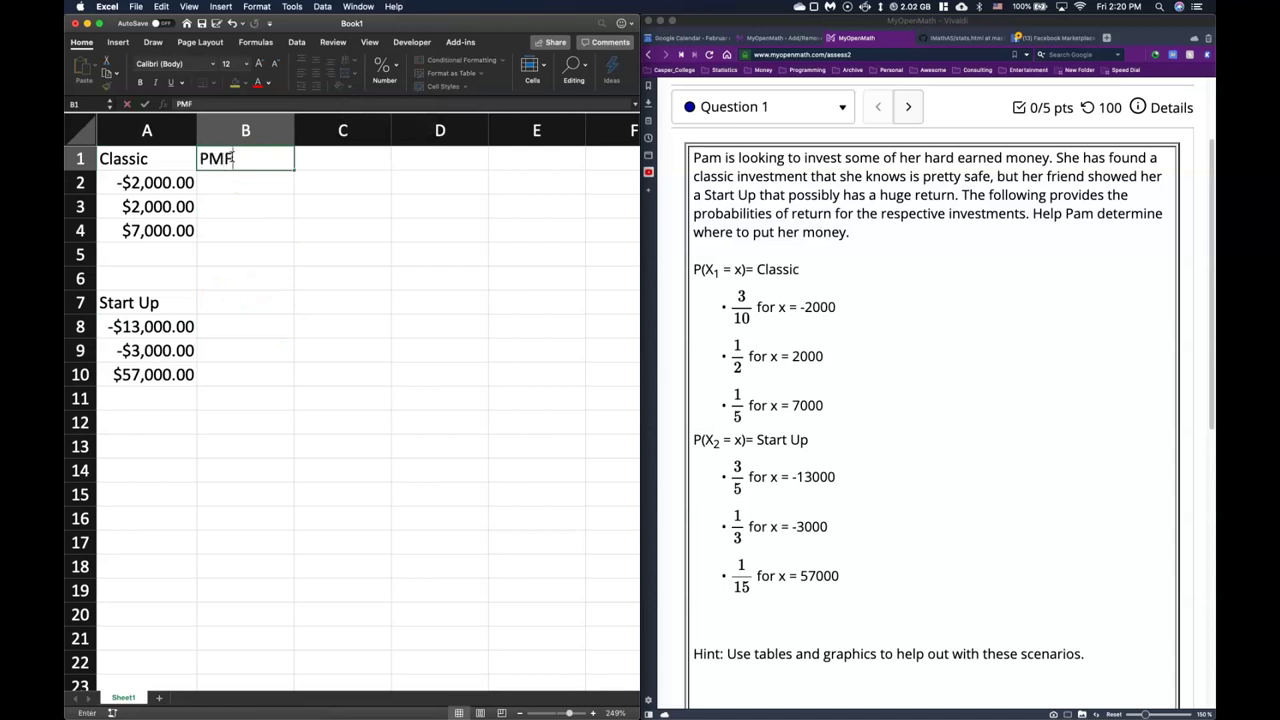
left_click(224, 302)
type("PMF")
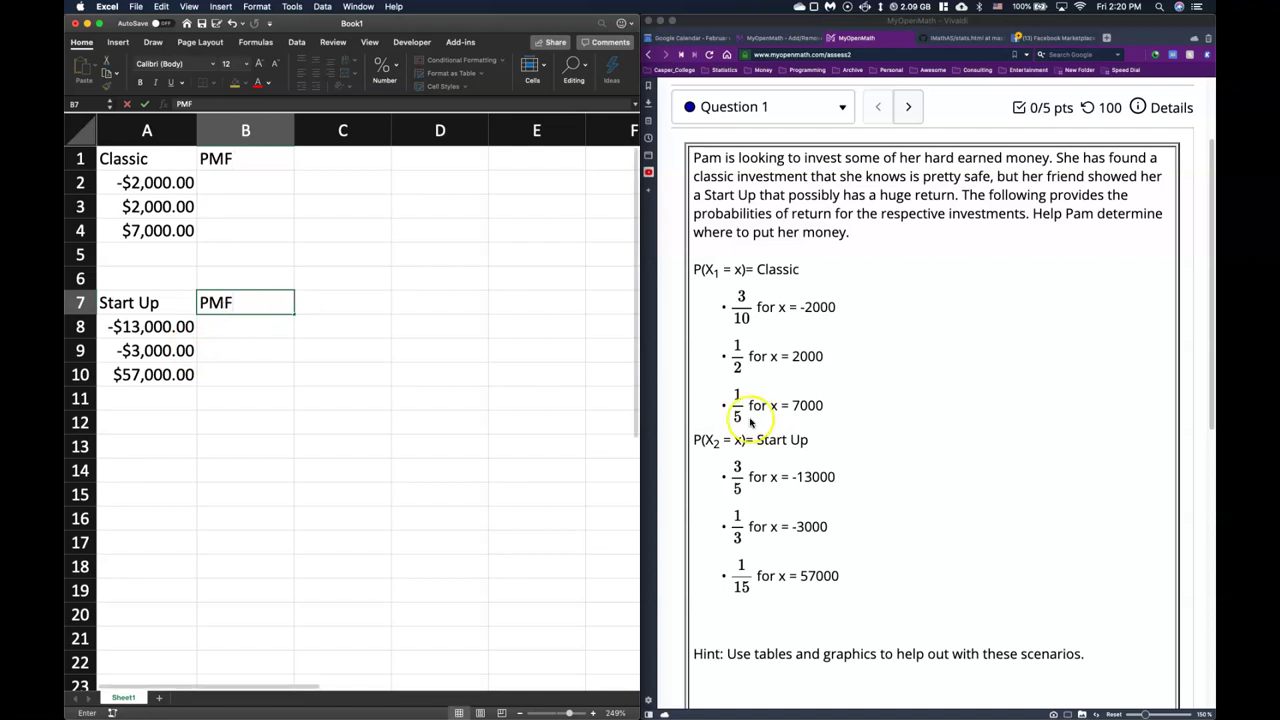
Enter the Classic probabilities =3/10, =1/2 and =1/5 in B2:B4.
left_click(248, 179)
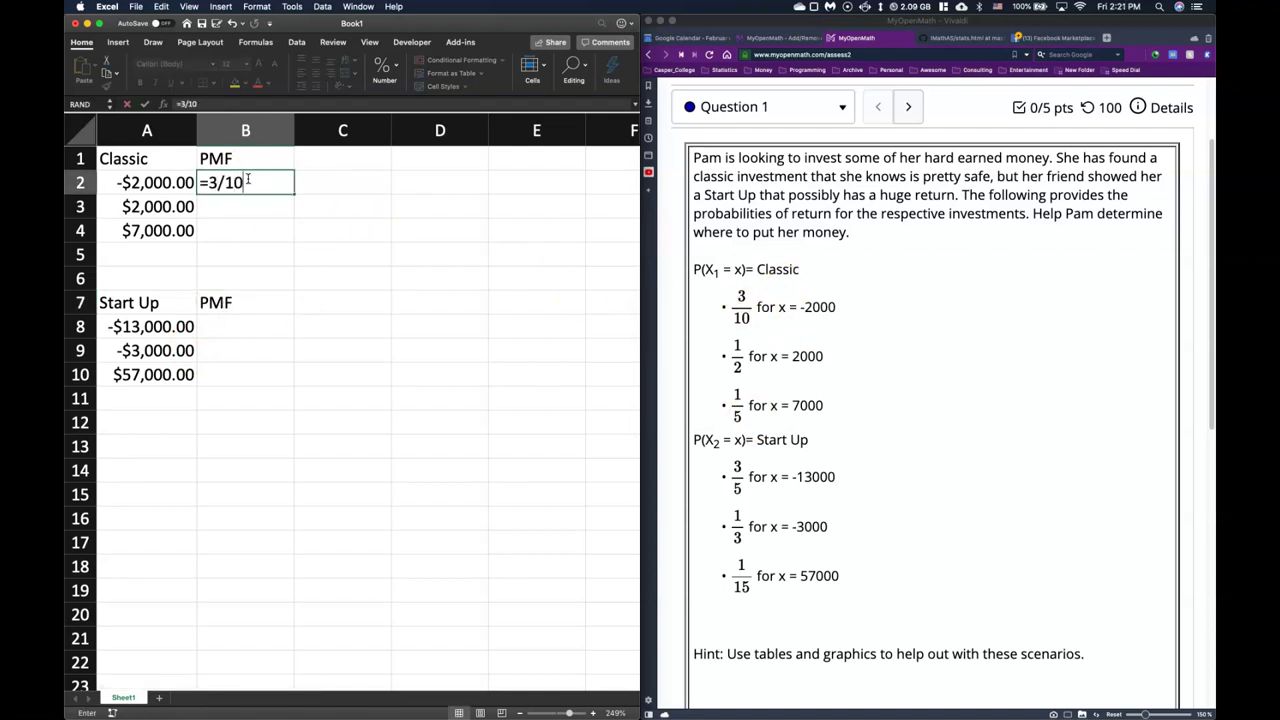
type("=3/10")
key("Return")
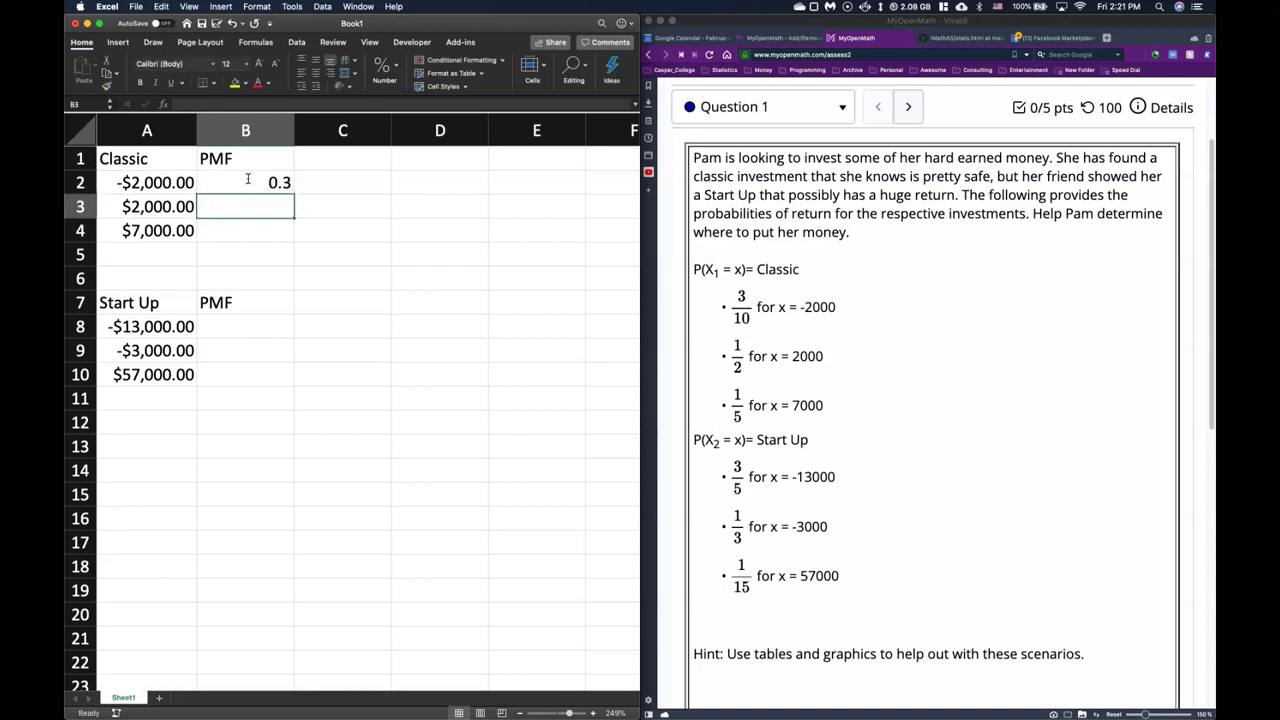
type("=1/2")
key("Return")
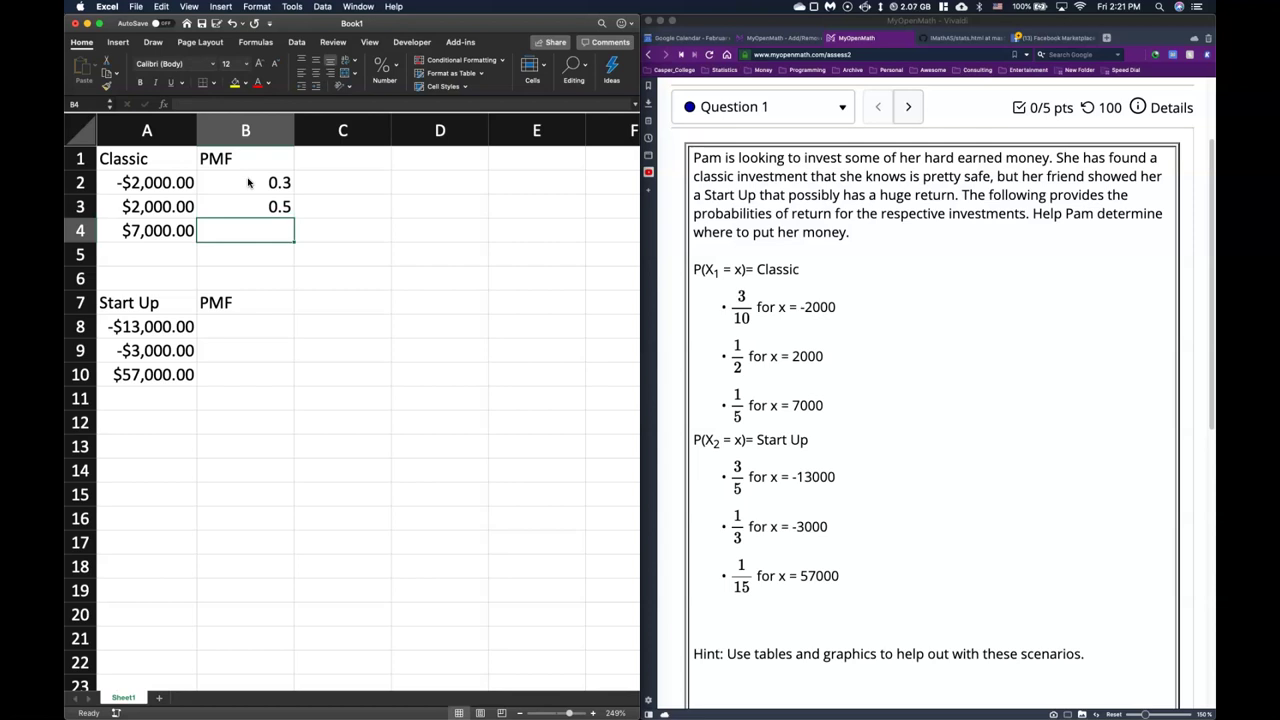
type("=1")
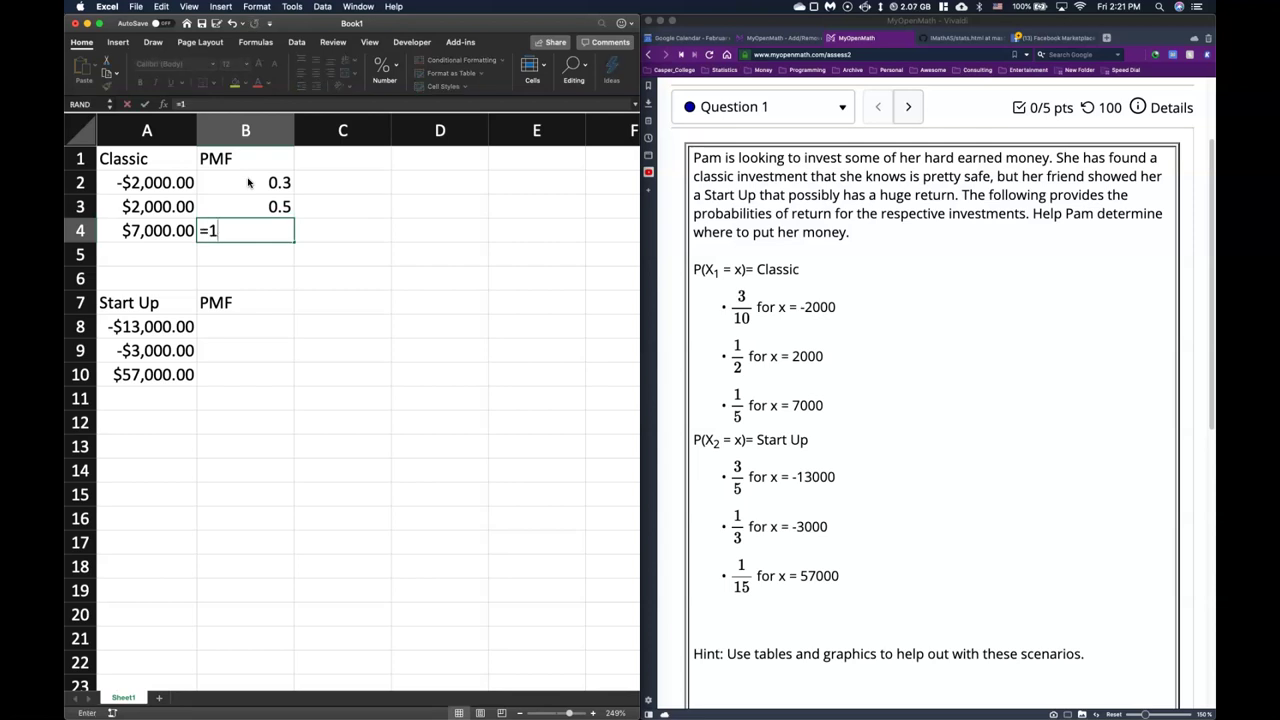
key("Return")
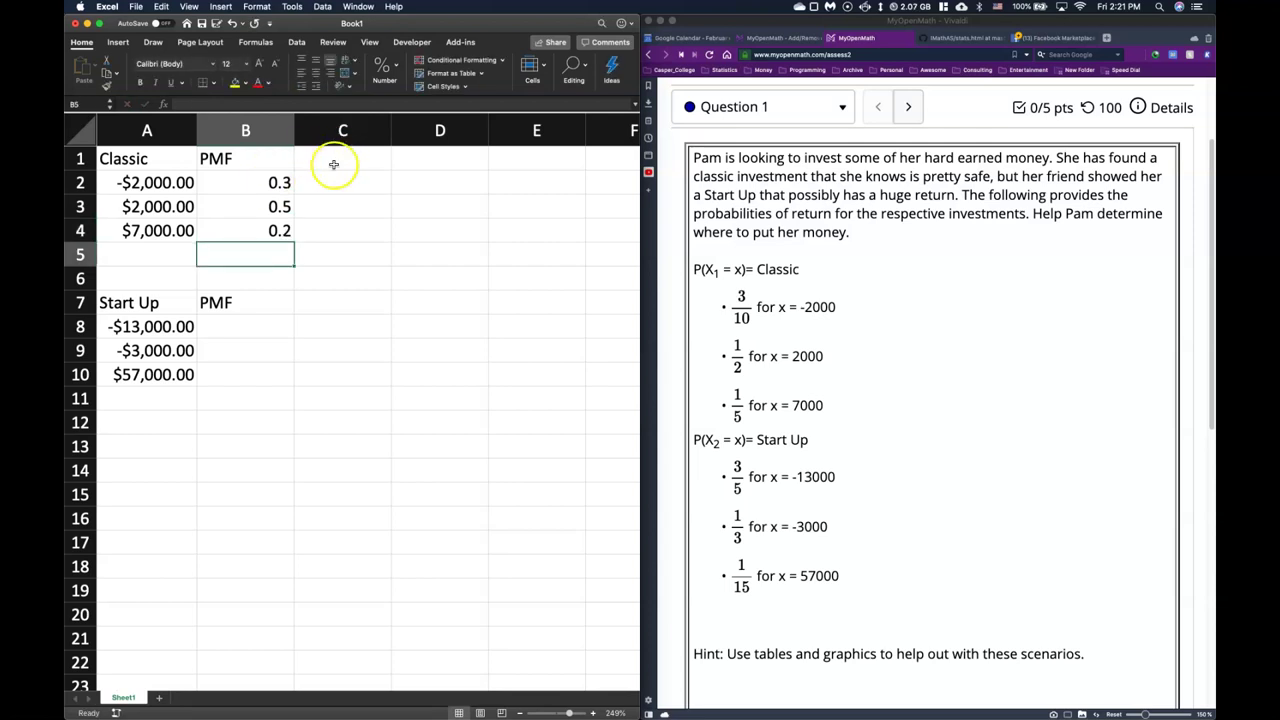
Add a CDF heading in C1 and begin a SUM formula in C2.
left_click(333, 163)
type("CDF")
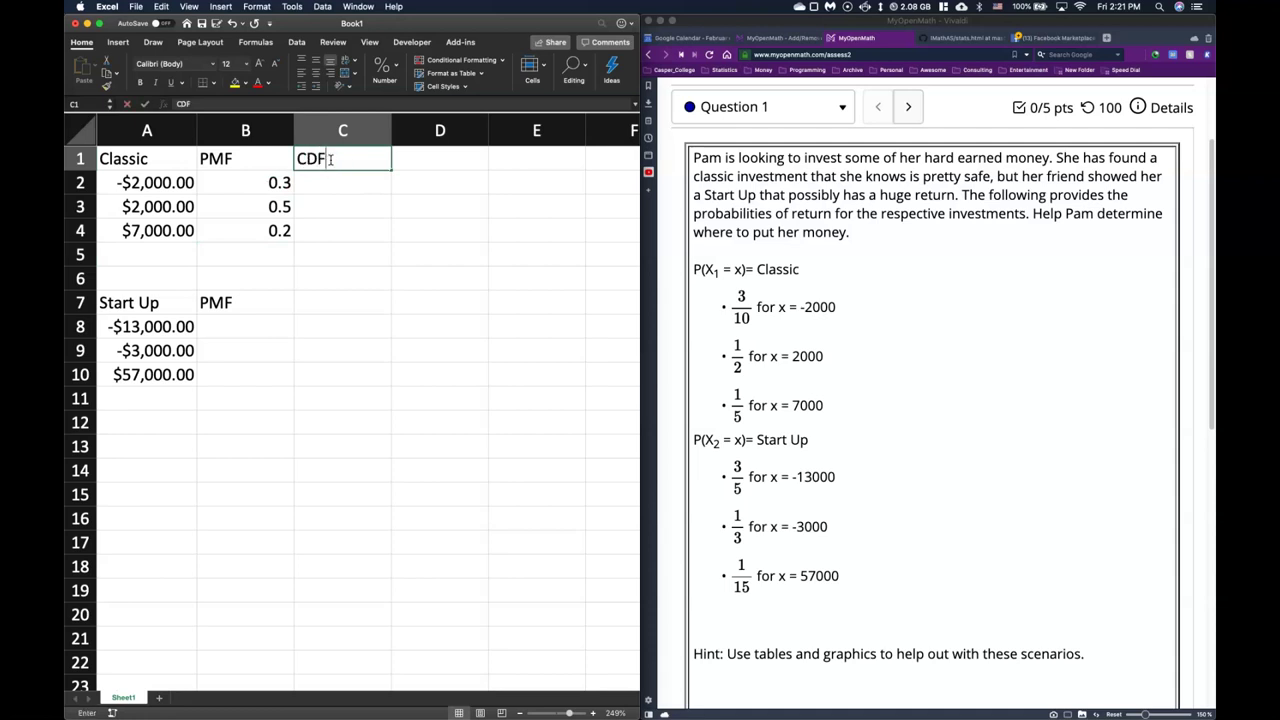
key("Return")
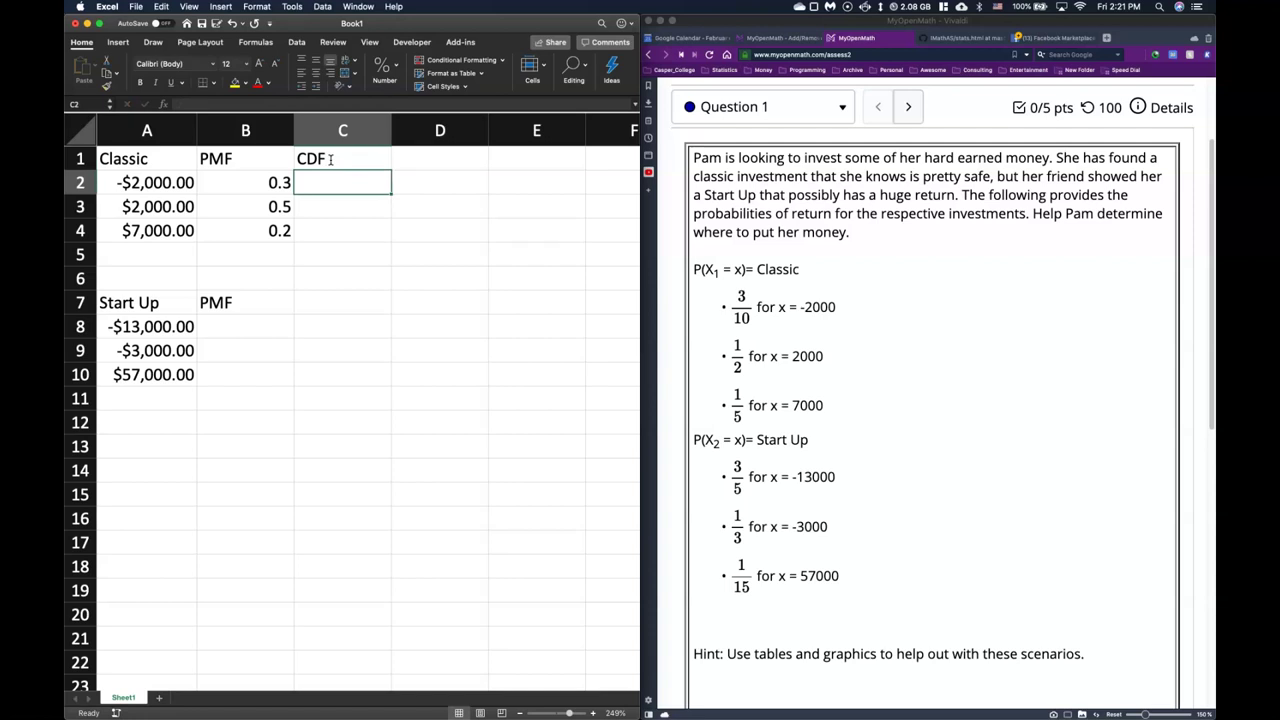
type("=")
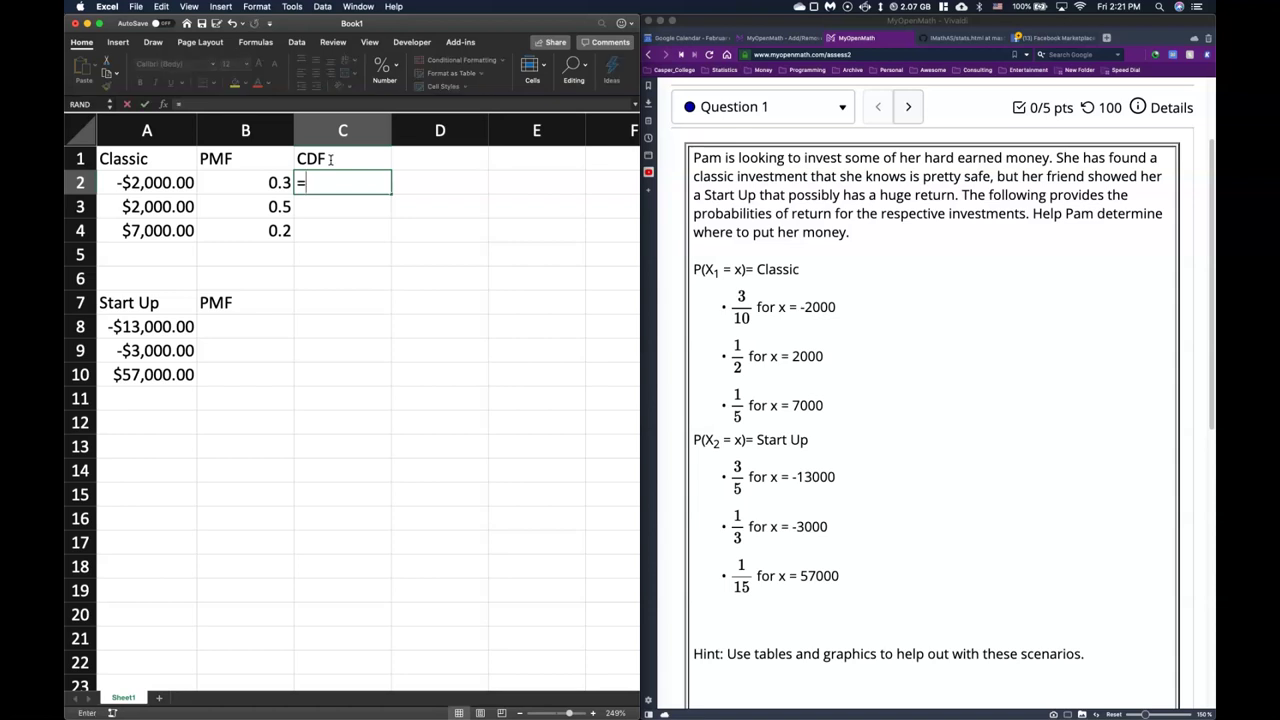
type("sum(")
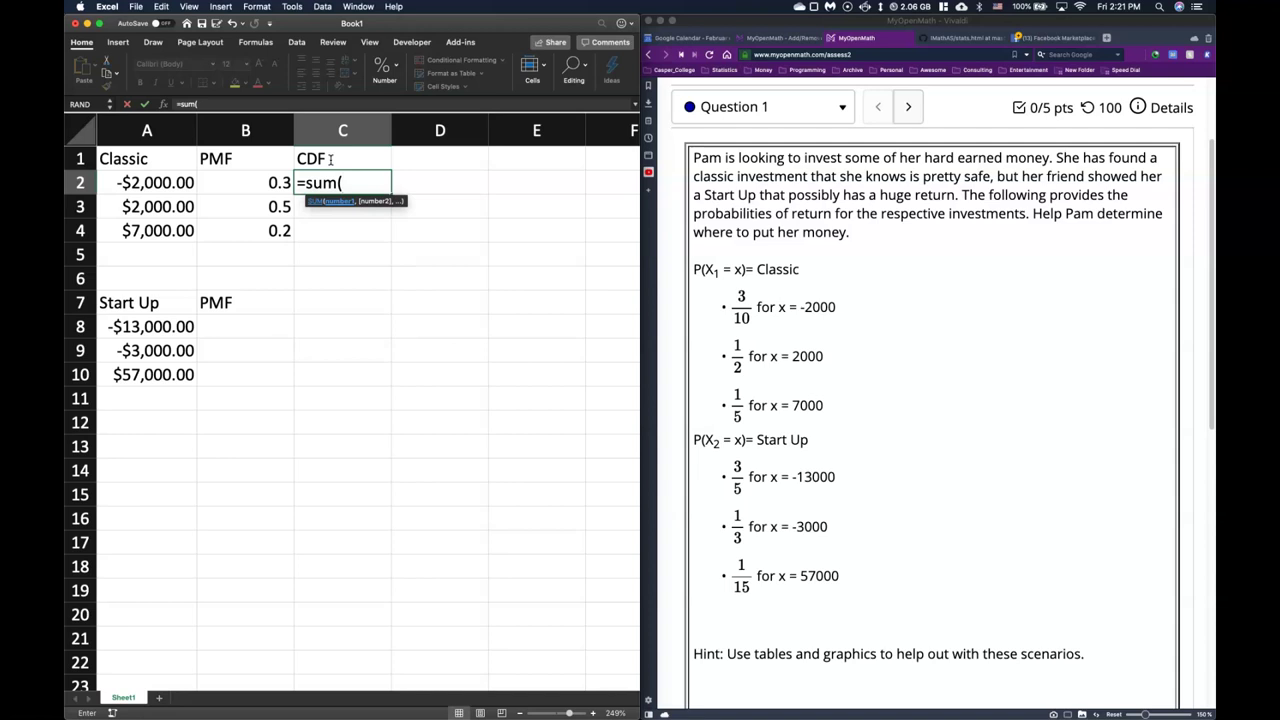
Complete C2 as =SUM($B$2:B2) and fill it down to C4, giving 0.3, 0.8 and 1.
left_click(225, 182)
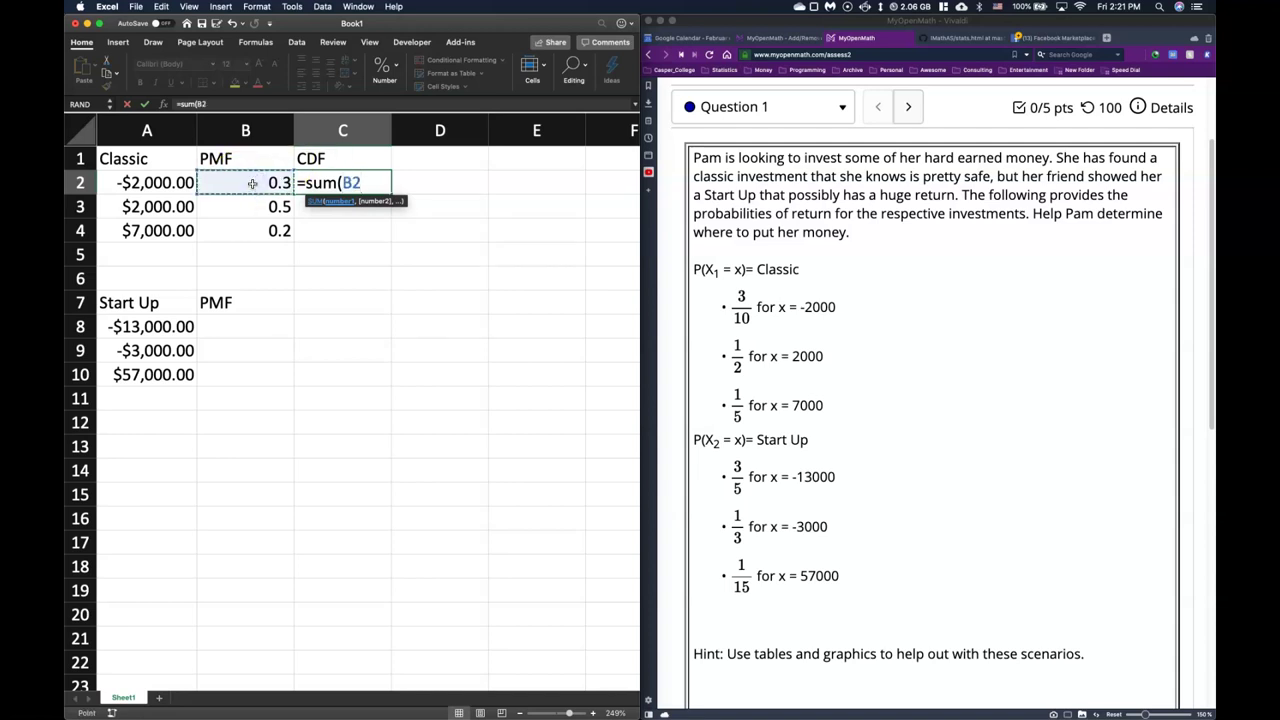
type(":")
left_click(252, 183)
type(")")
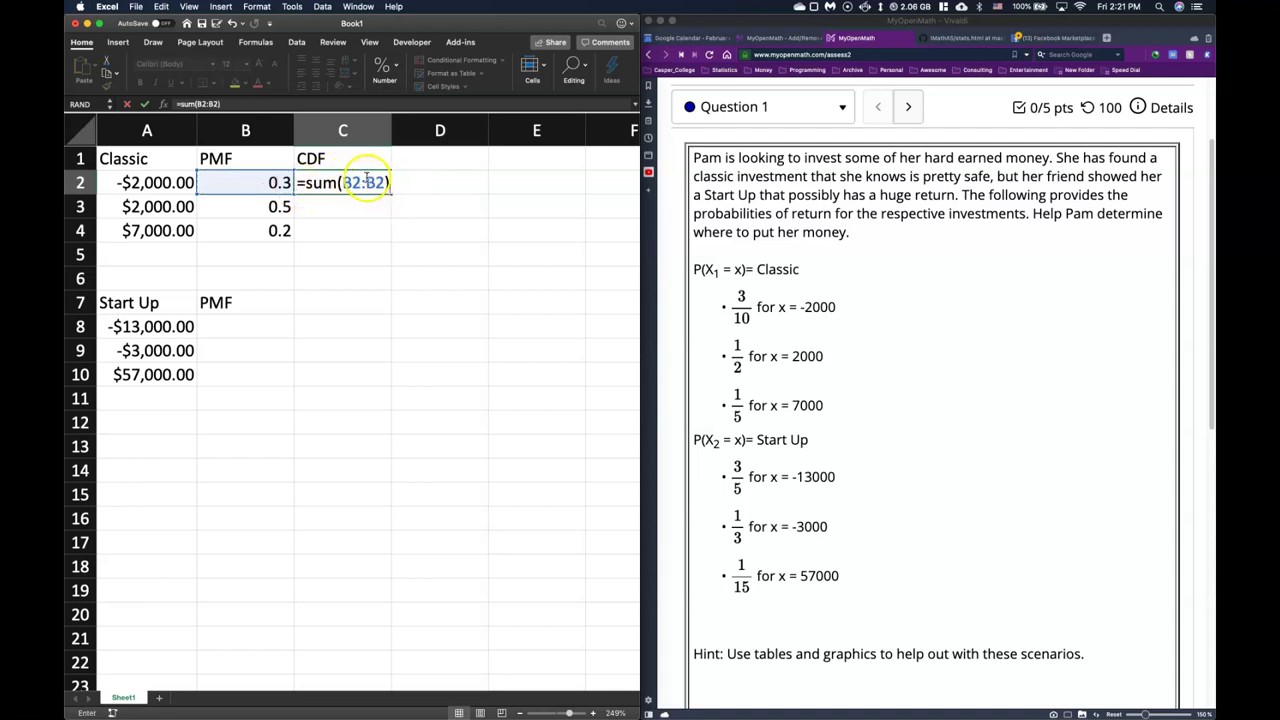
left_click(345, 183)
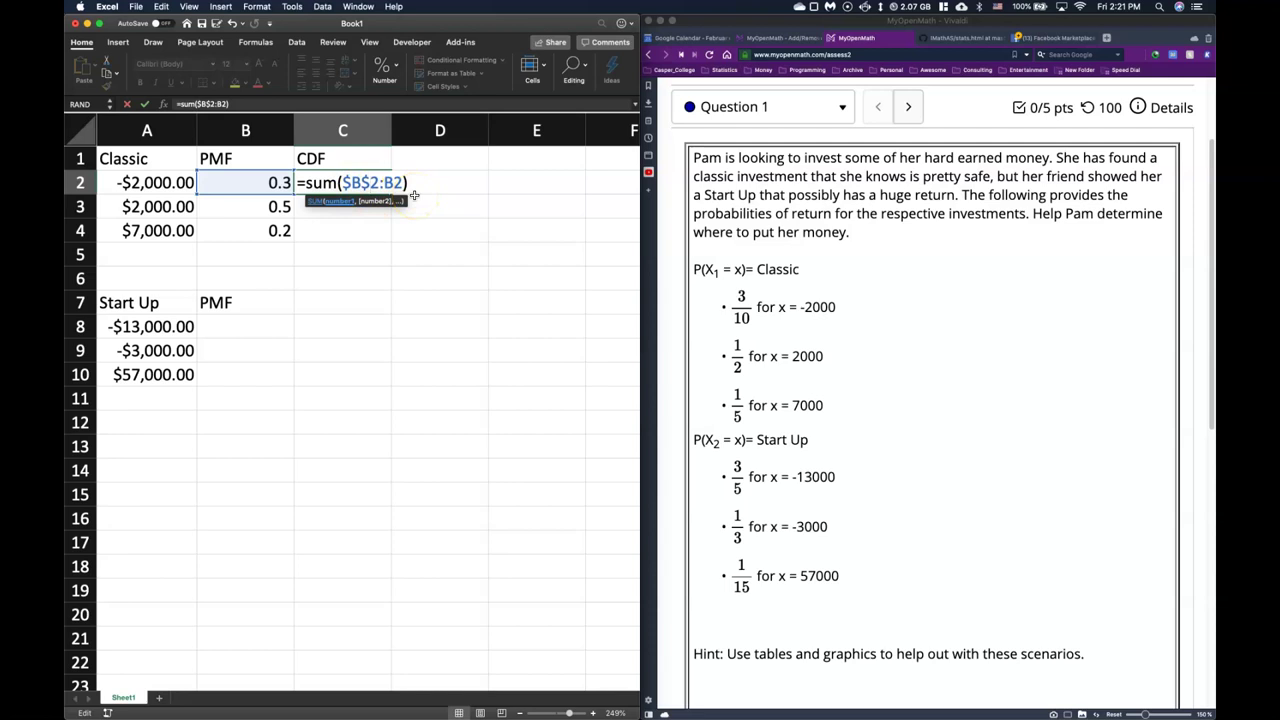
key("Return")
left_click(343, 181)
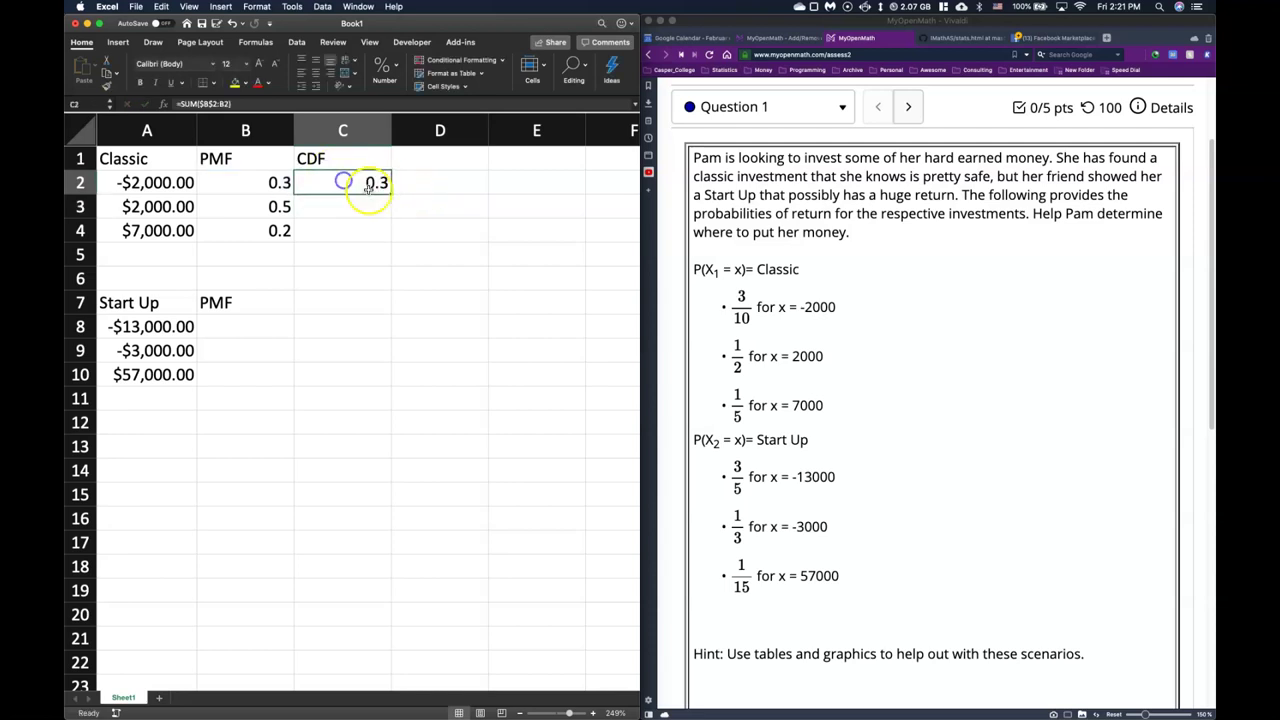
left_click_drag(391, 194, 388, 232)
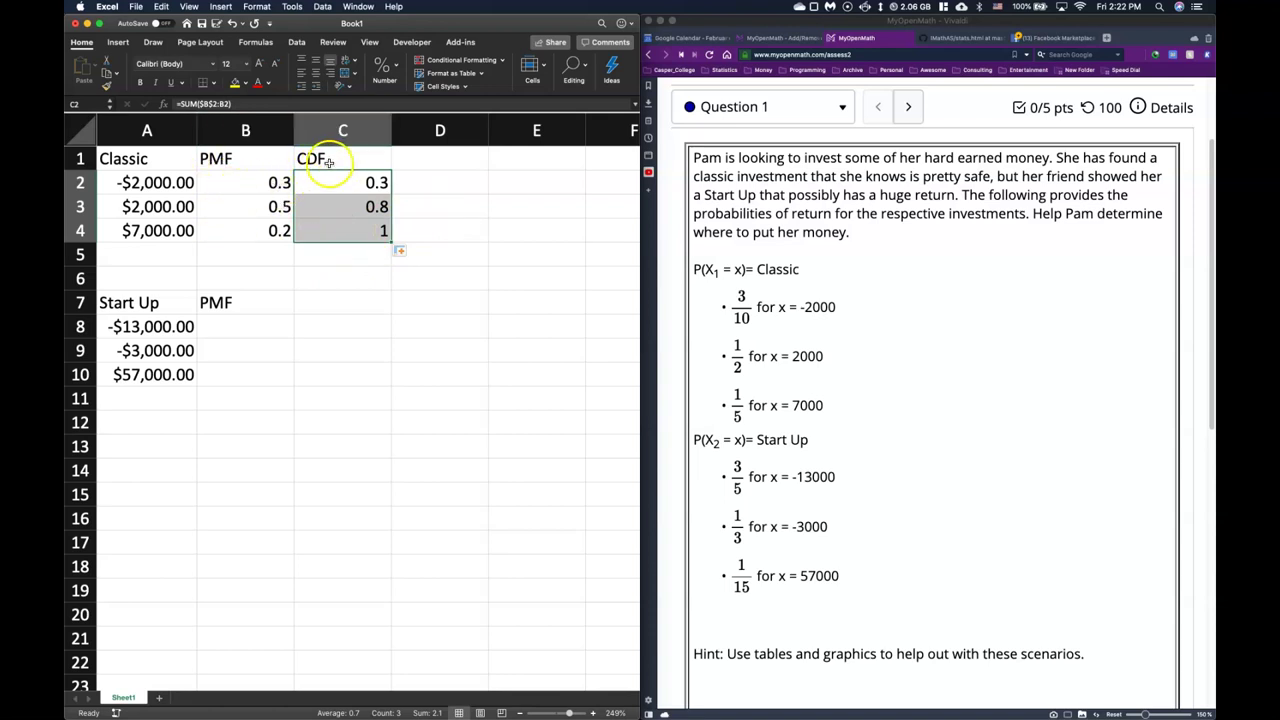
left_click(415, 347)
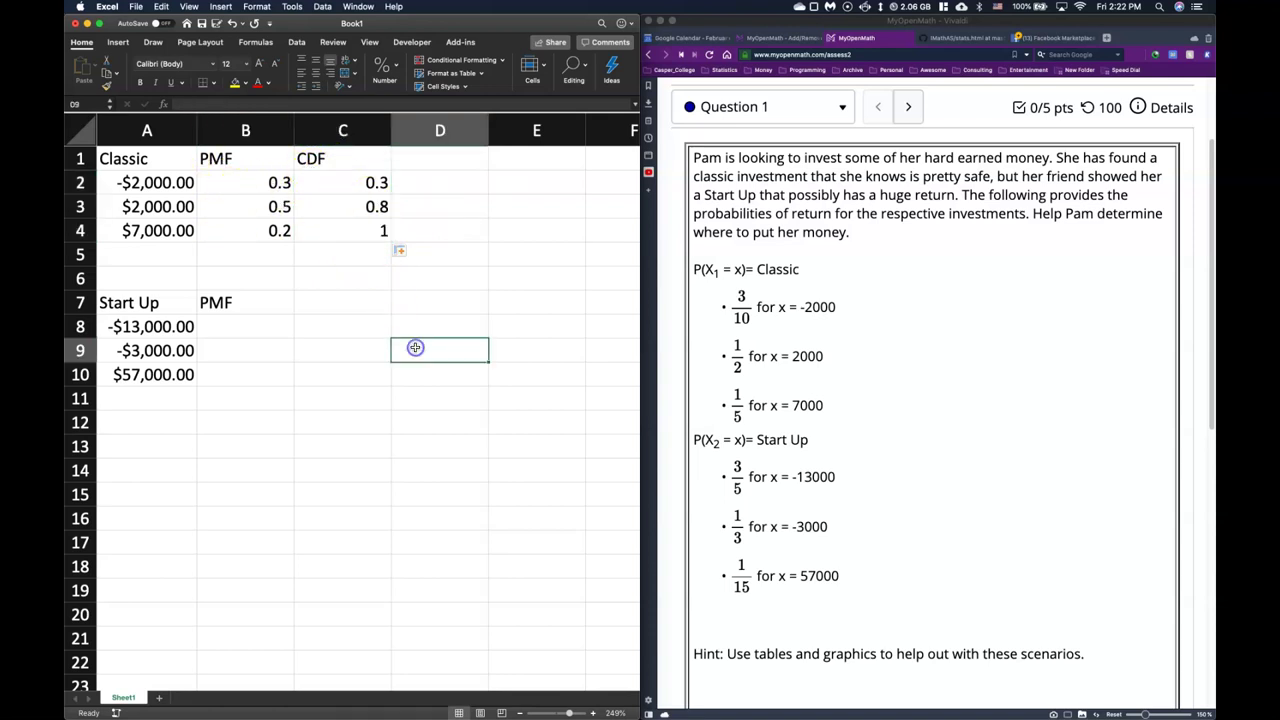
Add a CDF heading in C7 and enter Start Up probabilities =3/5, =1/3, =1/15 in B8:B10.
left_click(327, 303)
type("CDF")
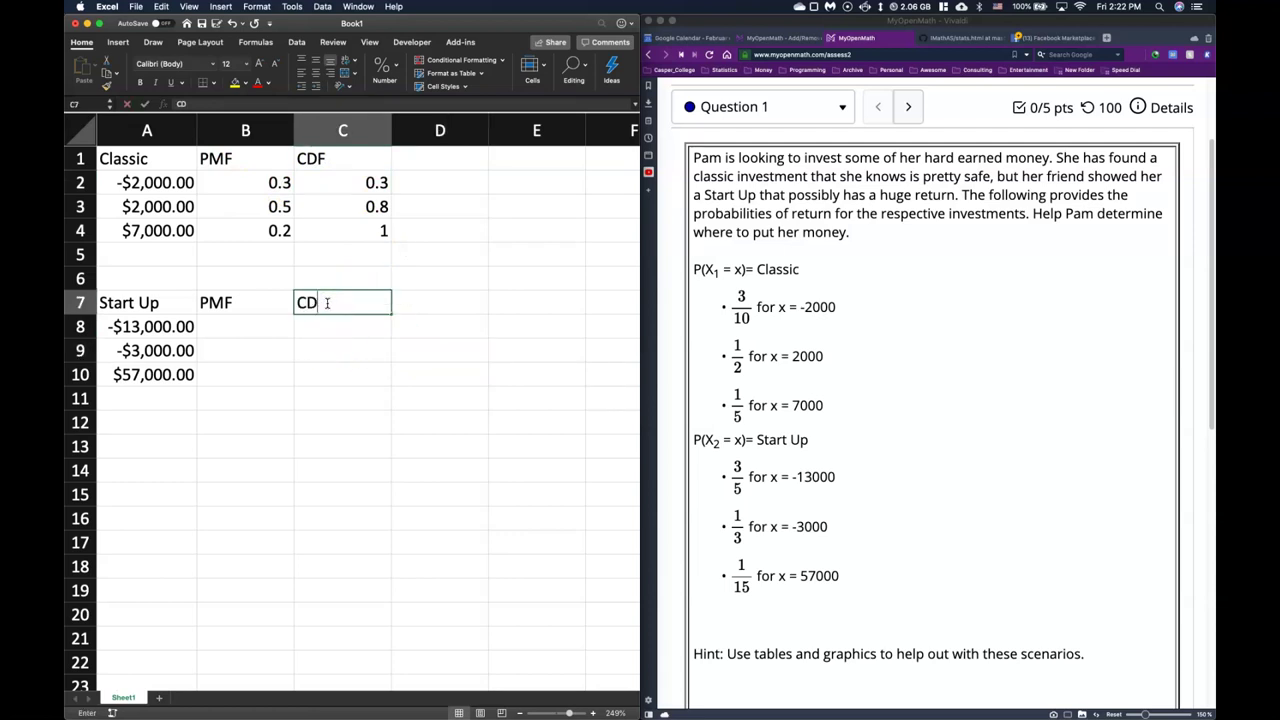
left_click(229, 326)
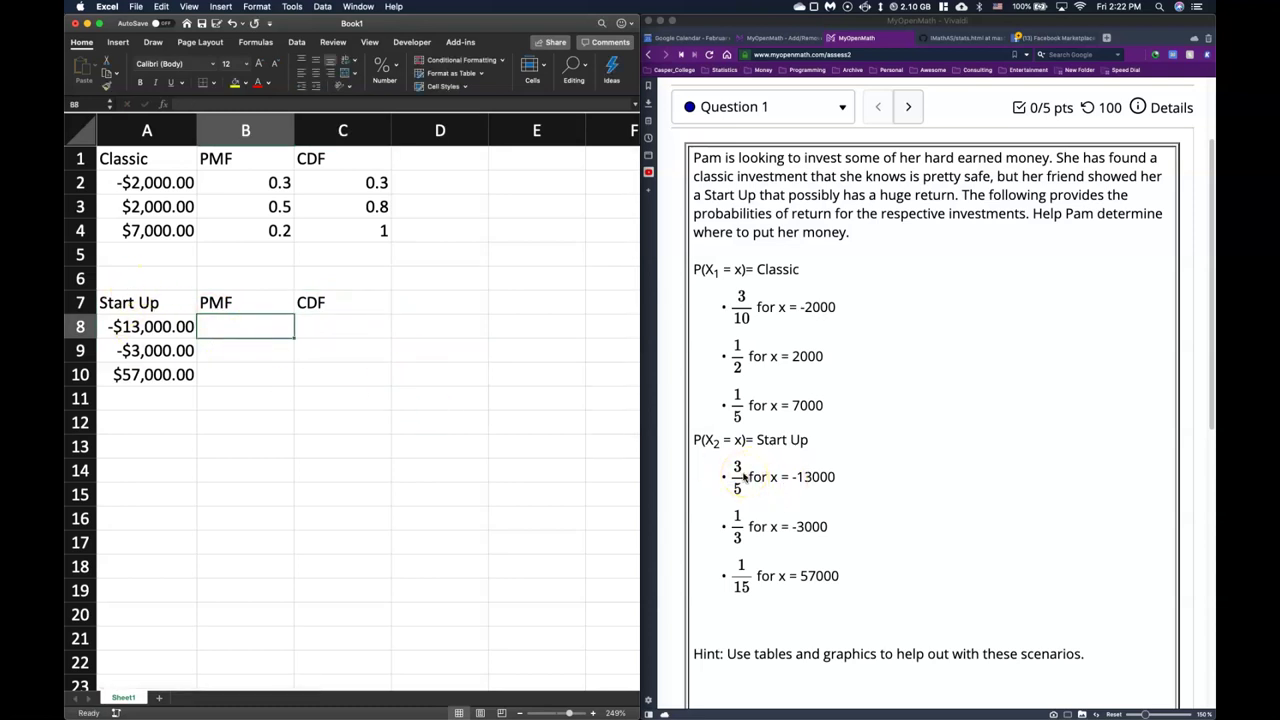
key("Return")
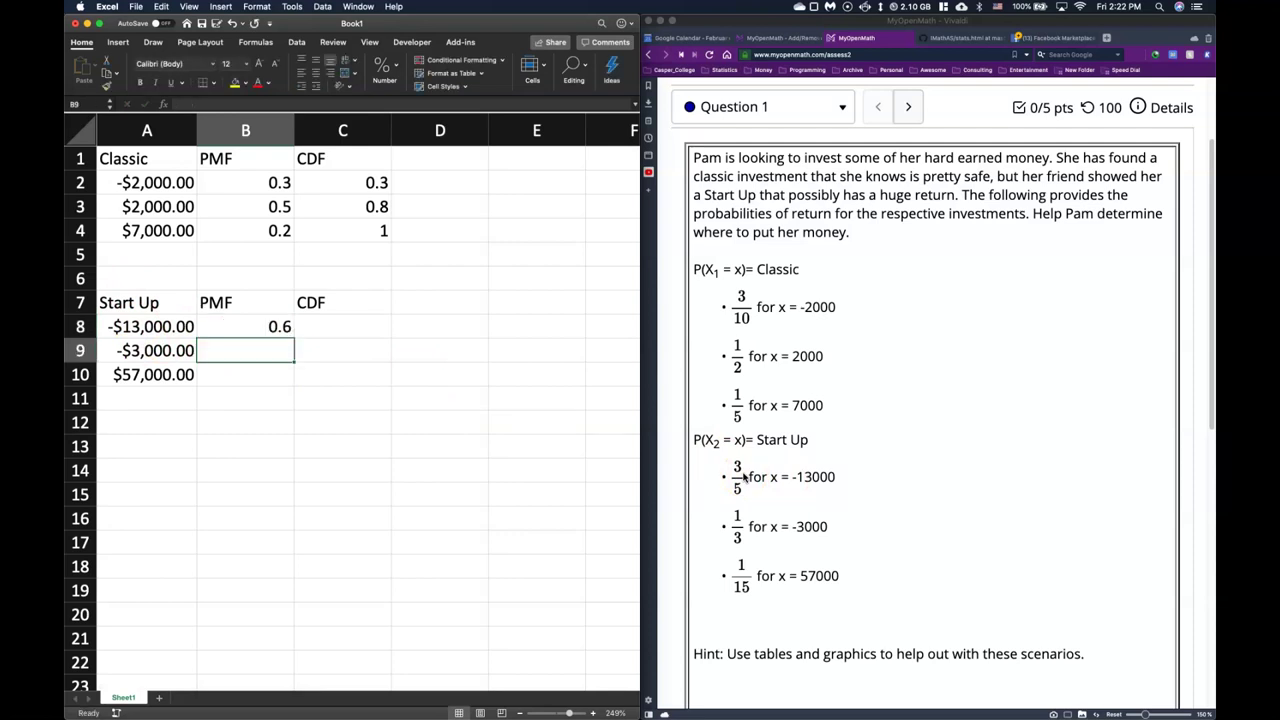
type("=1/3")
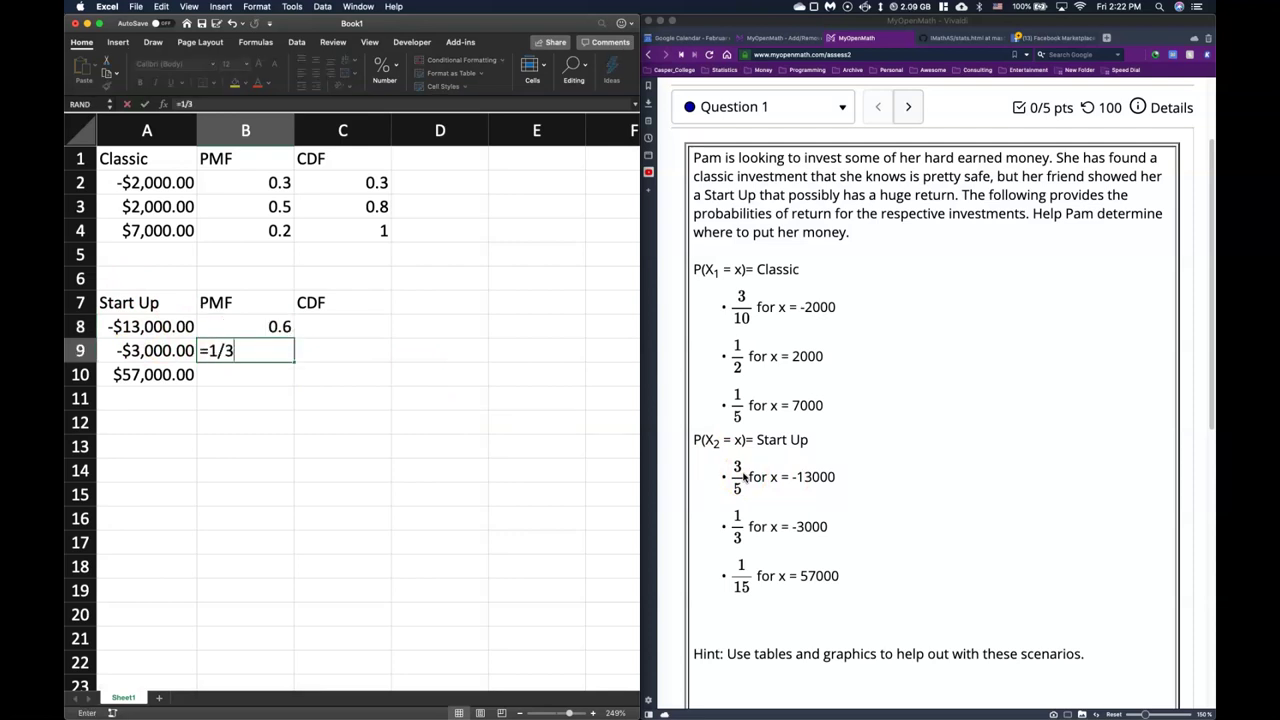
key("Return")
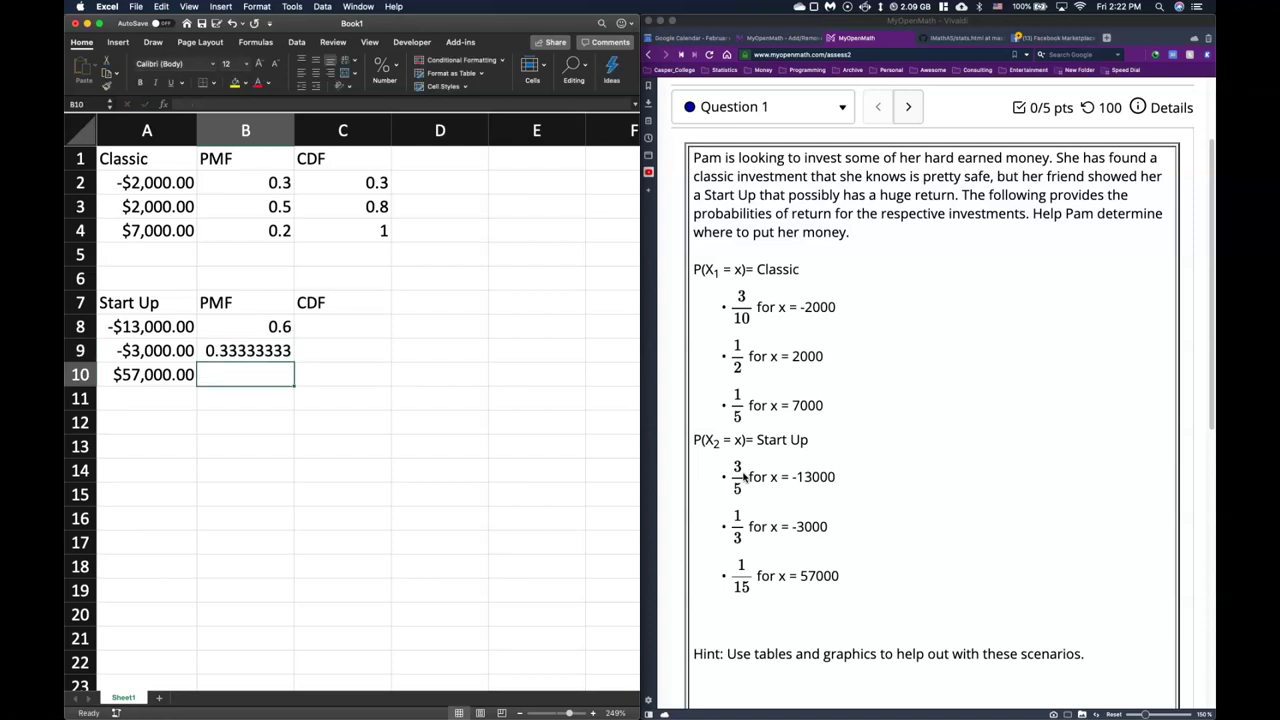
type("1/")
key("BackSpace")
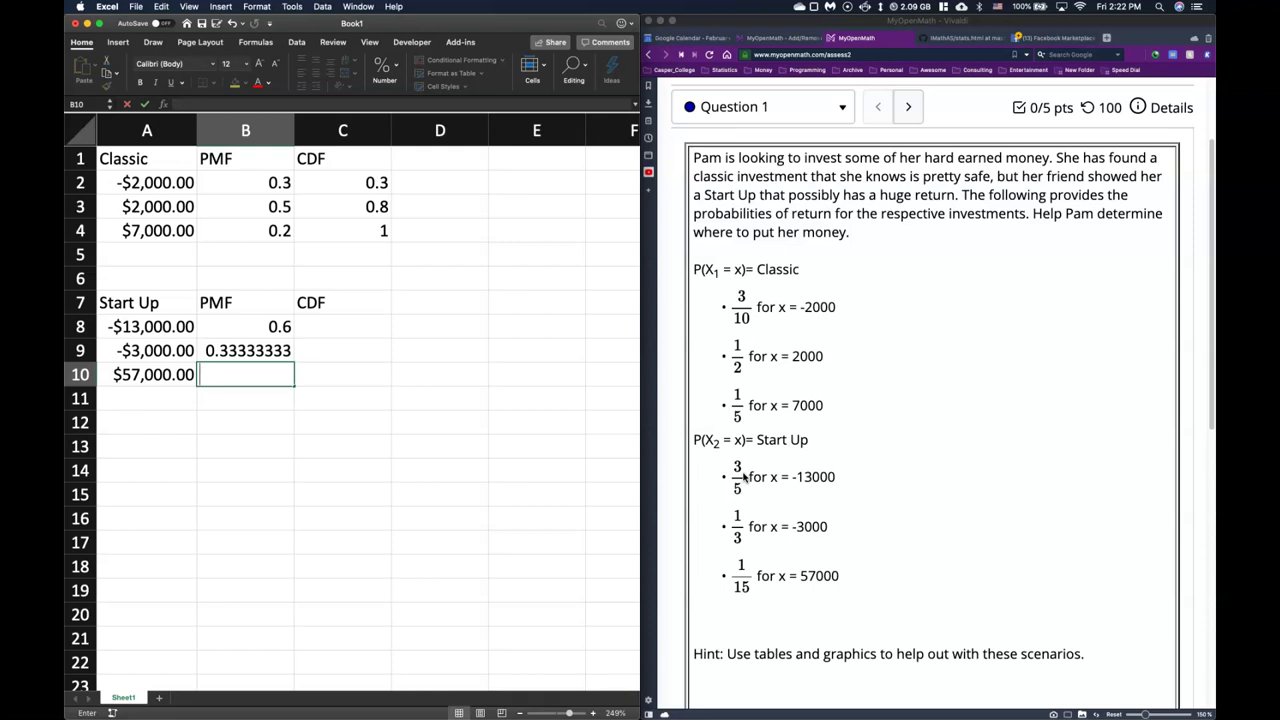
key("Return")
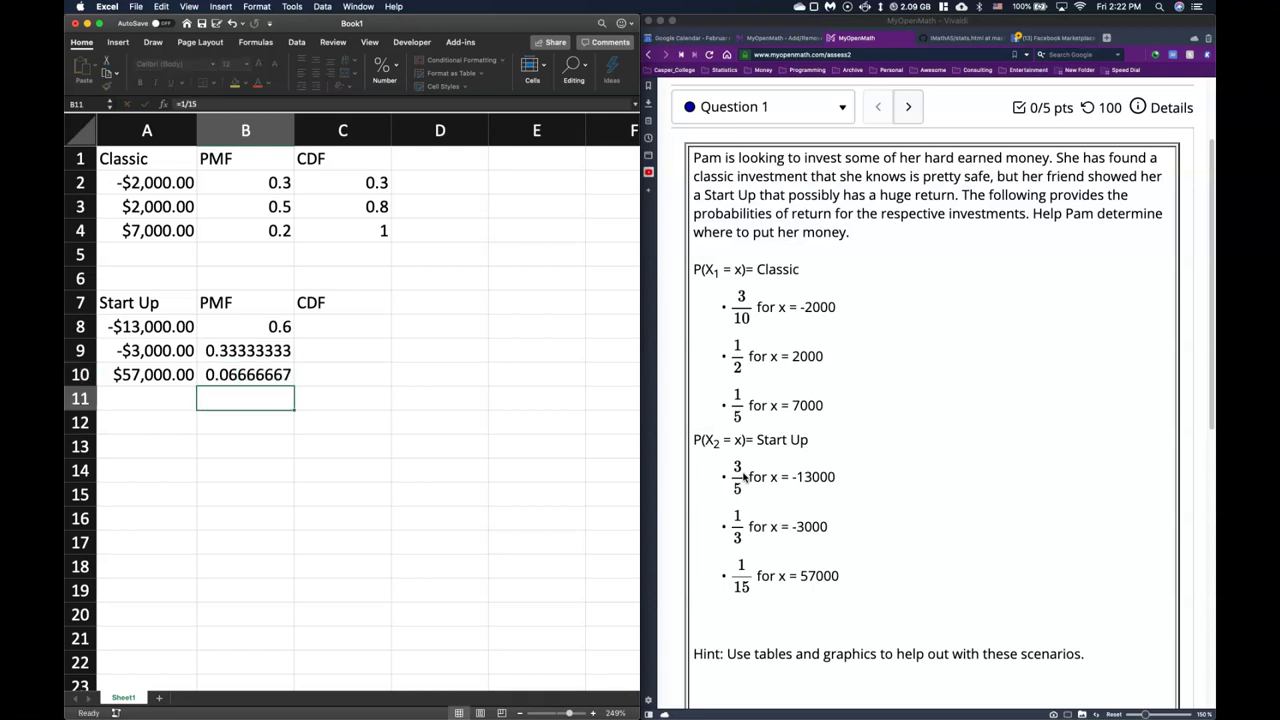
left_click(336, 329)
Enter =SUM(B8:$B$8) in C8 and fill it down to C10, giving 0.6, 0.93333333 and 1.
type("=su")
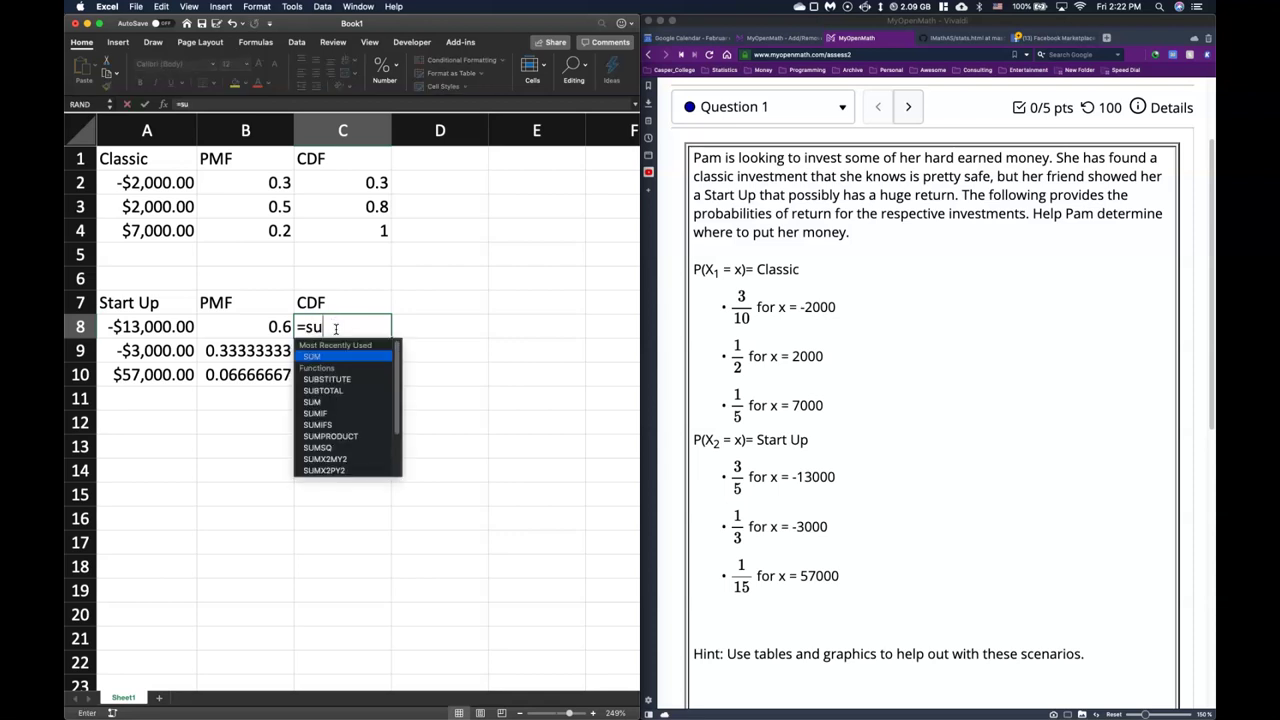
type("m(")
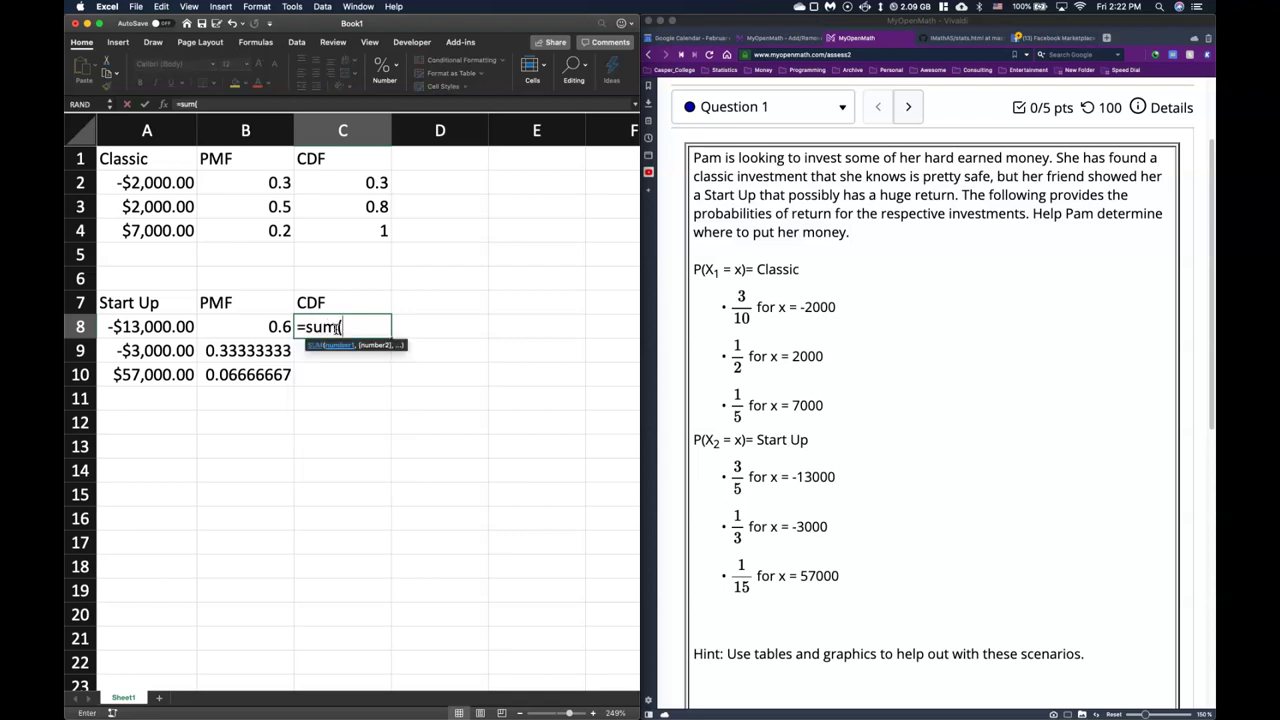
left_click(259, 325)
type(":")
left_click(259, 325)
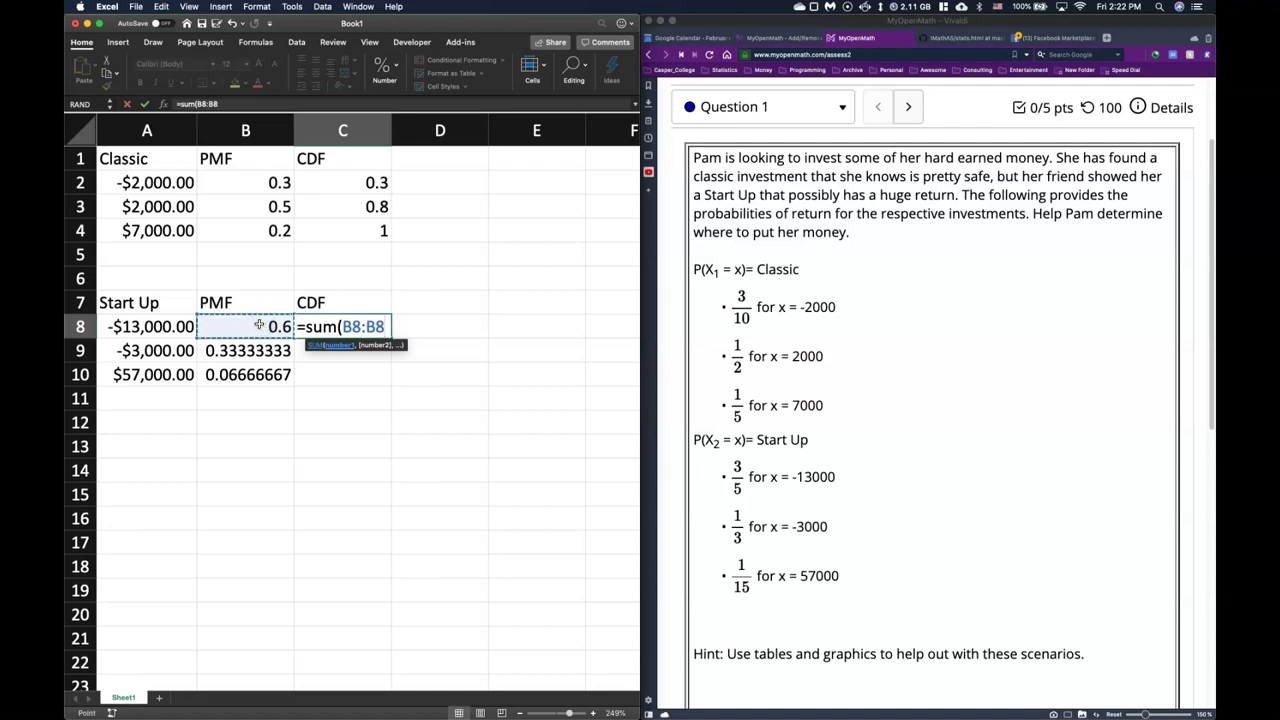
type(")")
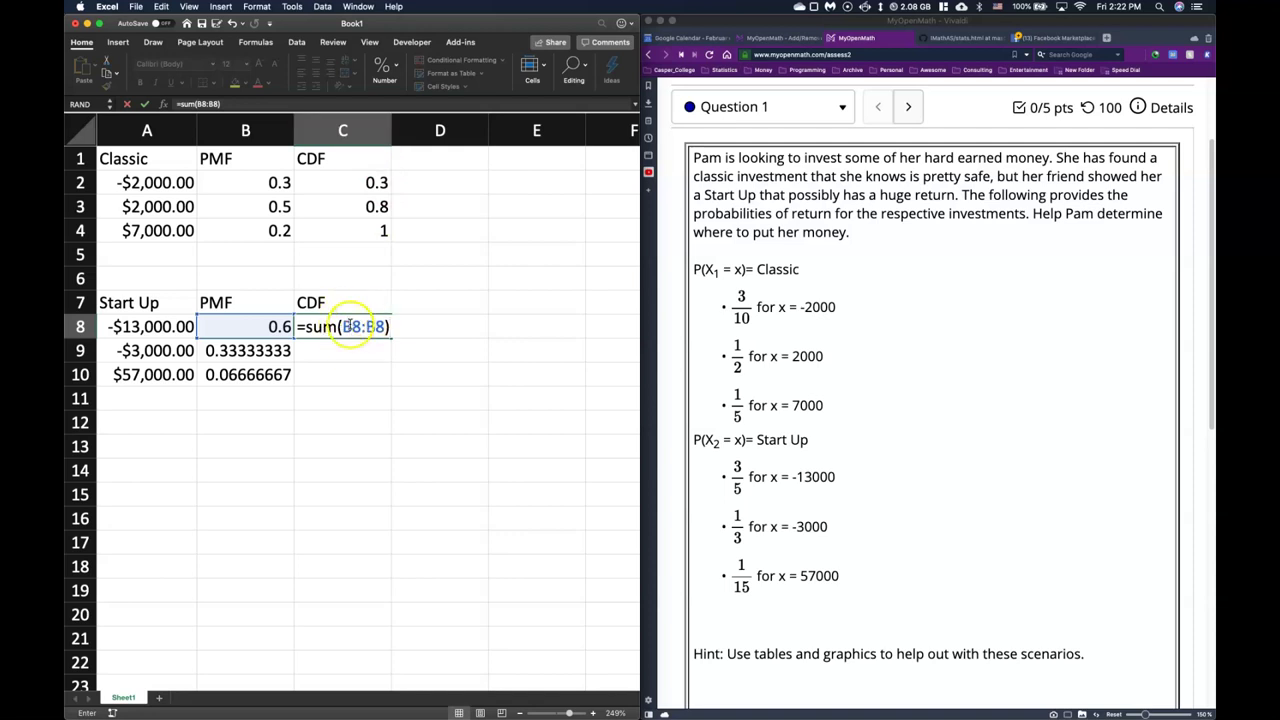
left_click(368, 326)
type("$B$")
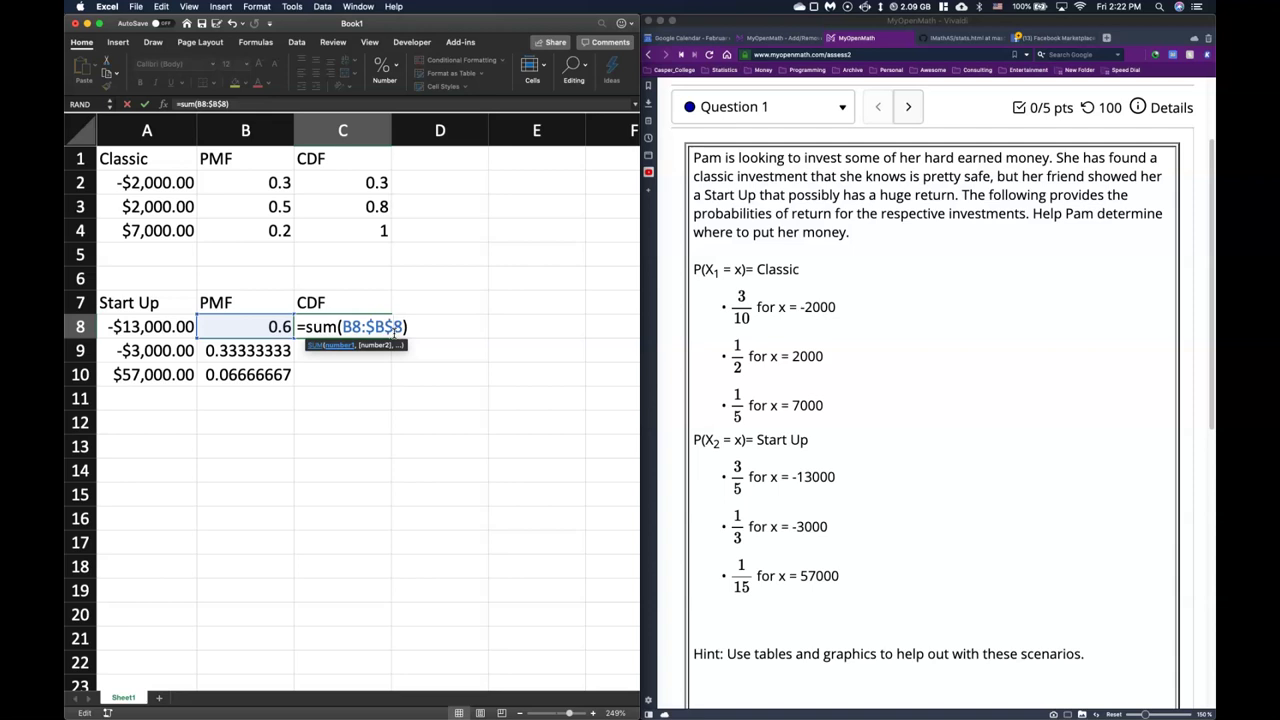
key("Return")
left_click_drag(391, 338, 389, 380)
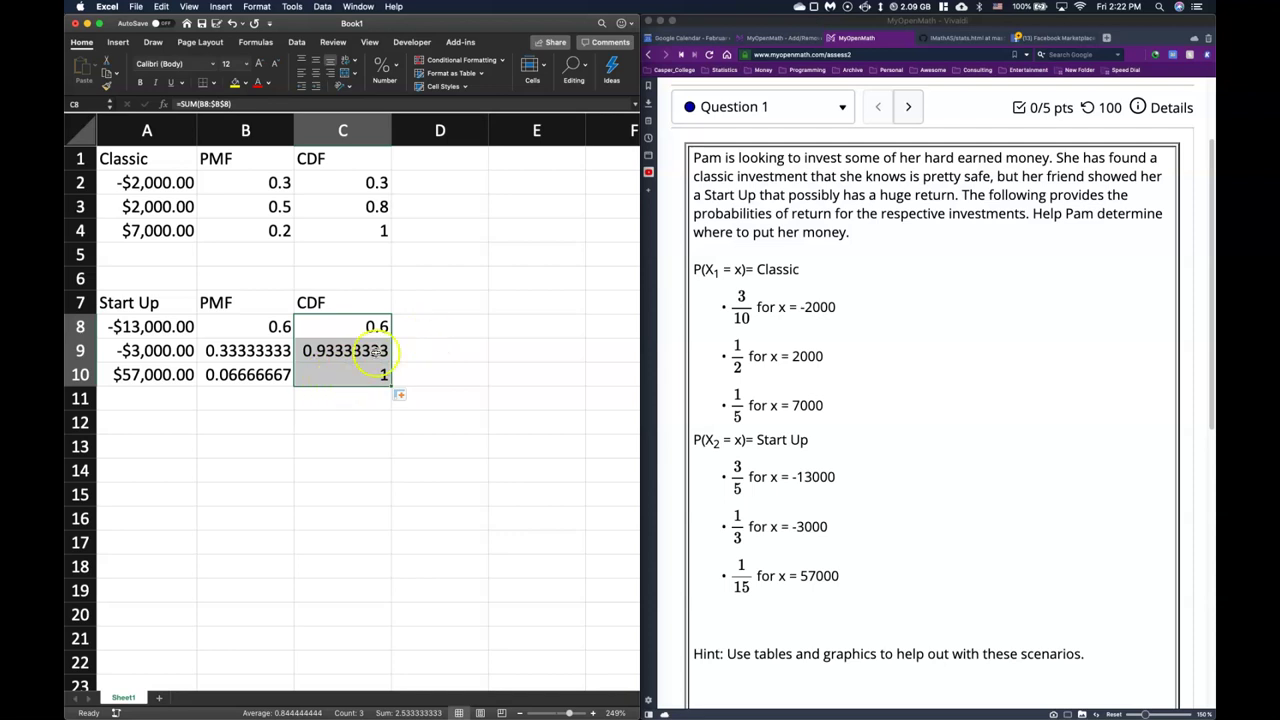
left_click(509, 323)
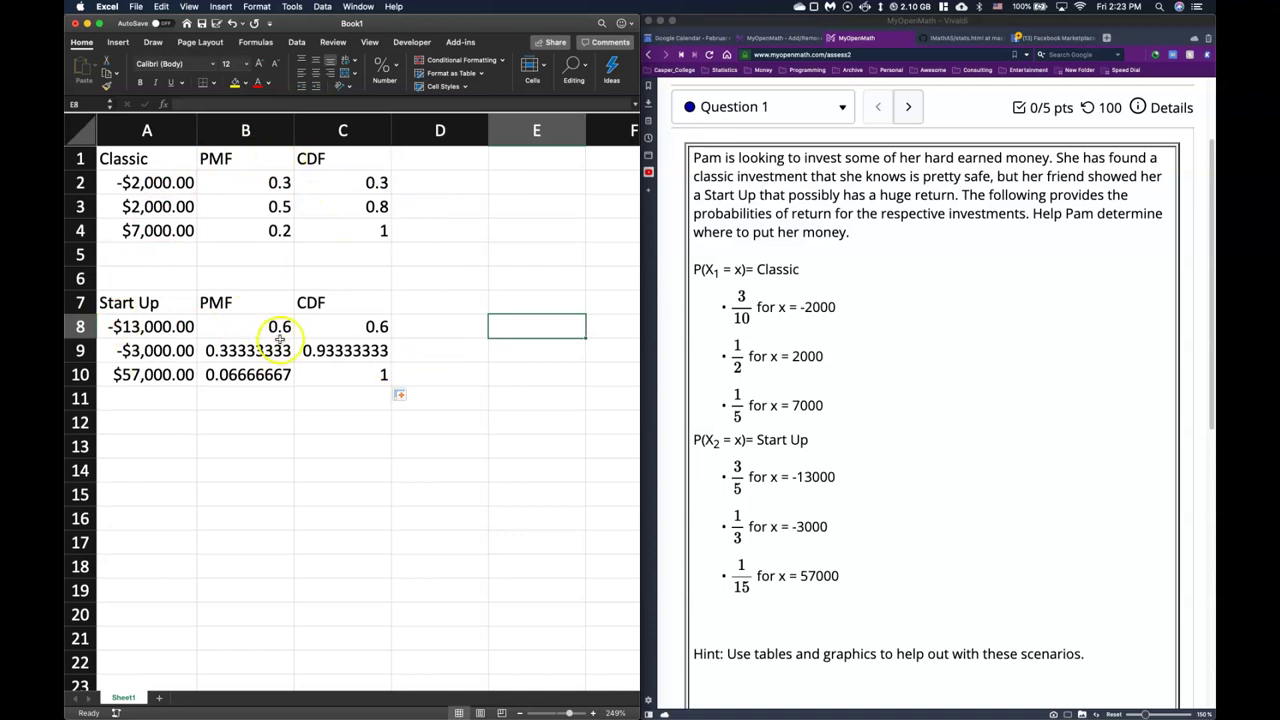
Move the Start Up table from A7:C10 down two rows to A9:C12.
left_click(222, 452)
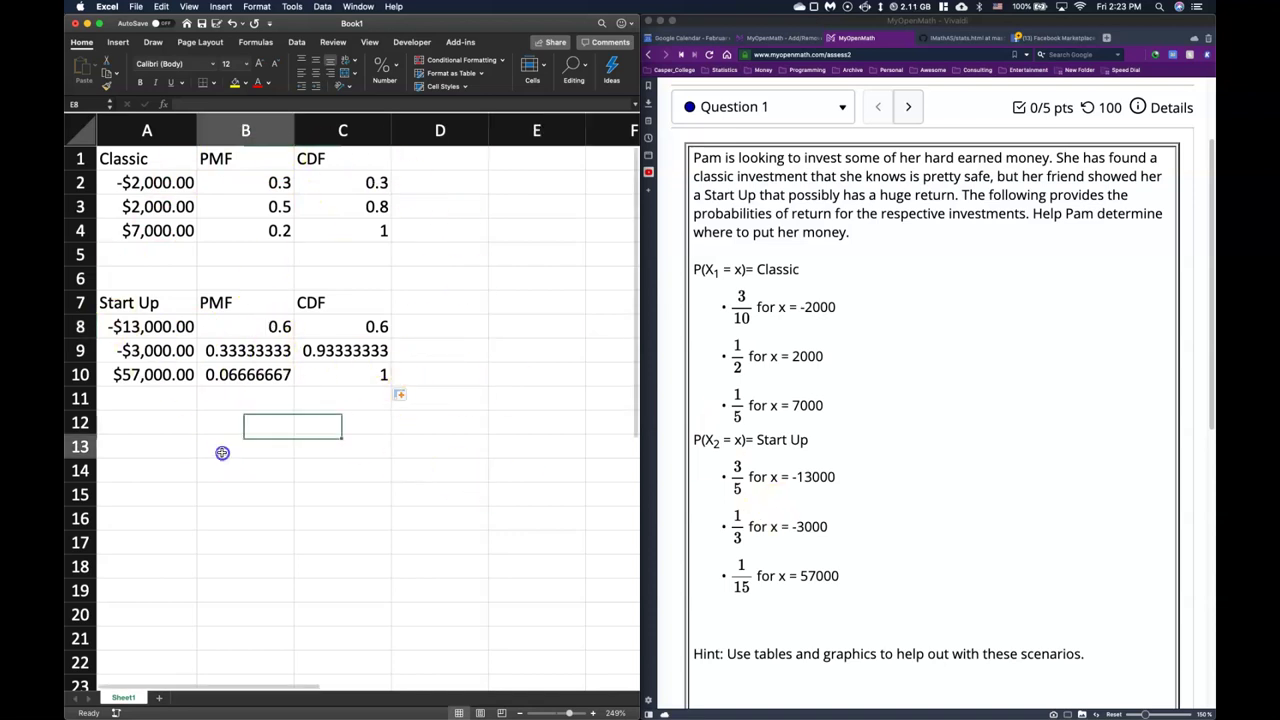
left_click_drag(115, 298, 337, 371)
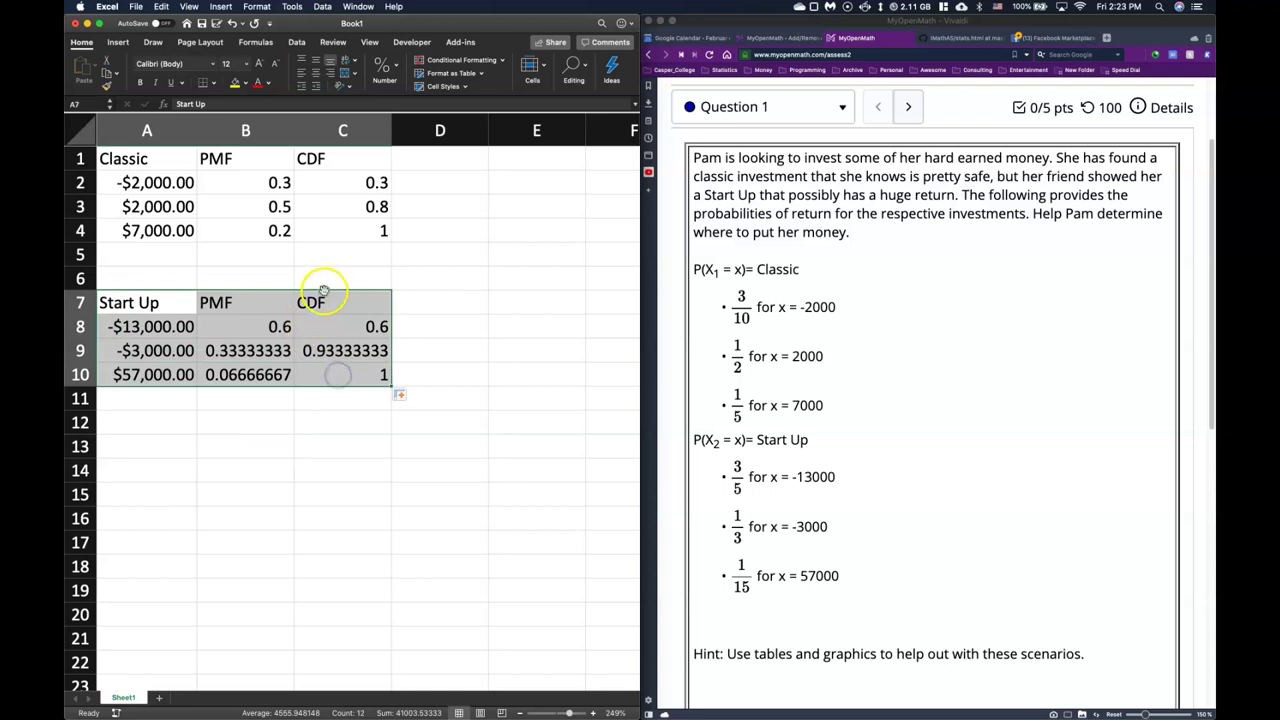
left_click_drag(325, 290, 340, 340)
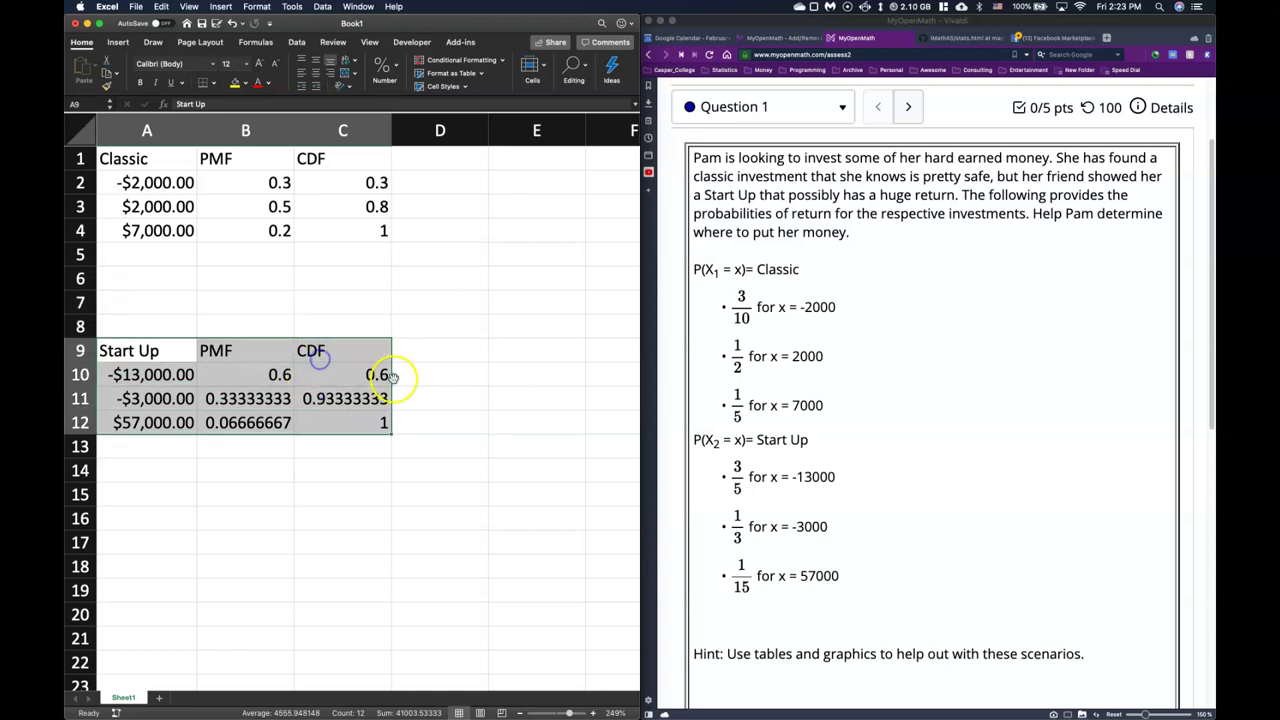
left_click(536, 390)
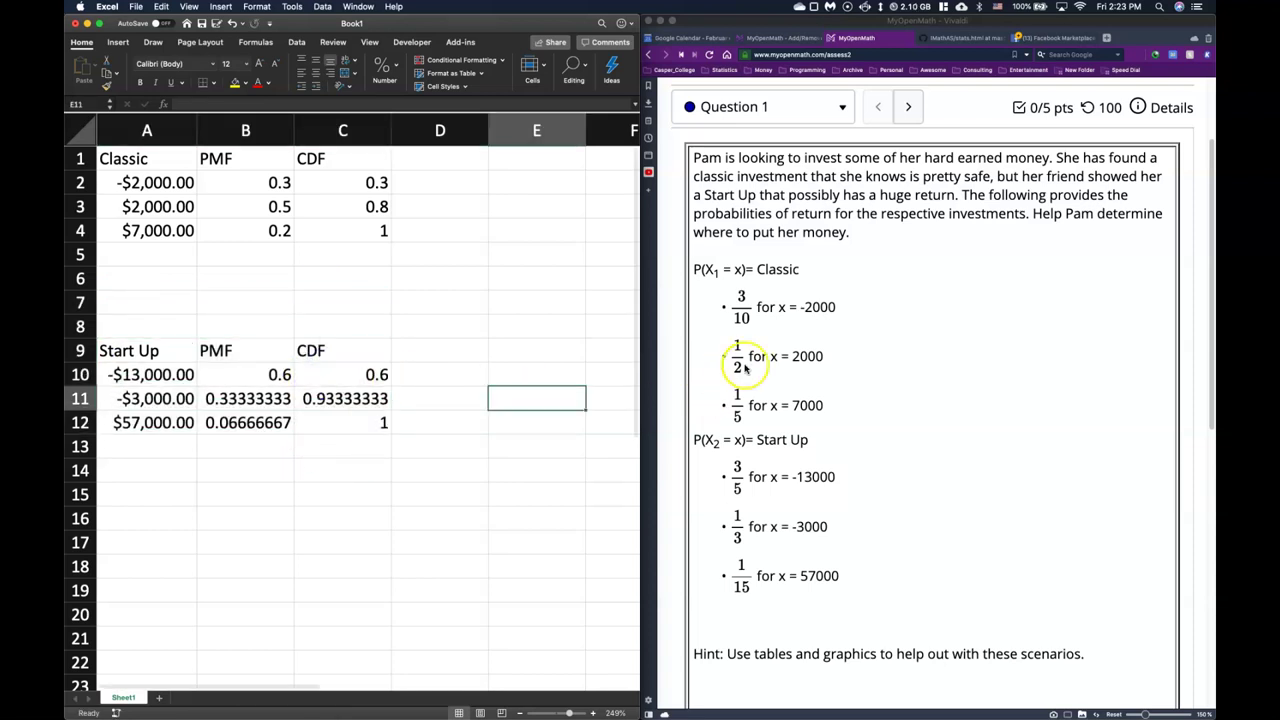
scroll(800, 318, "down", 5)
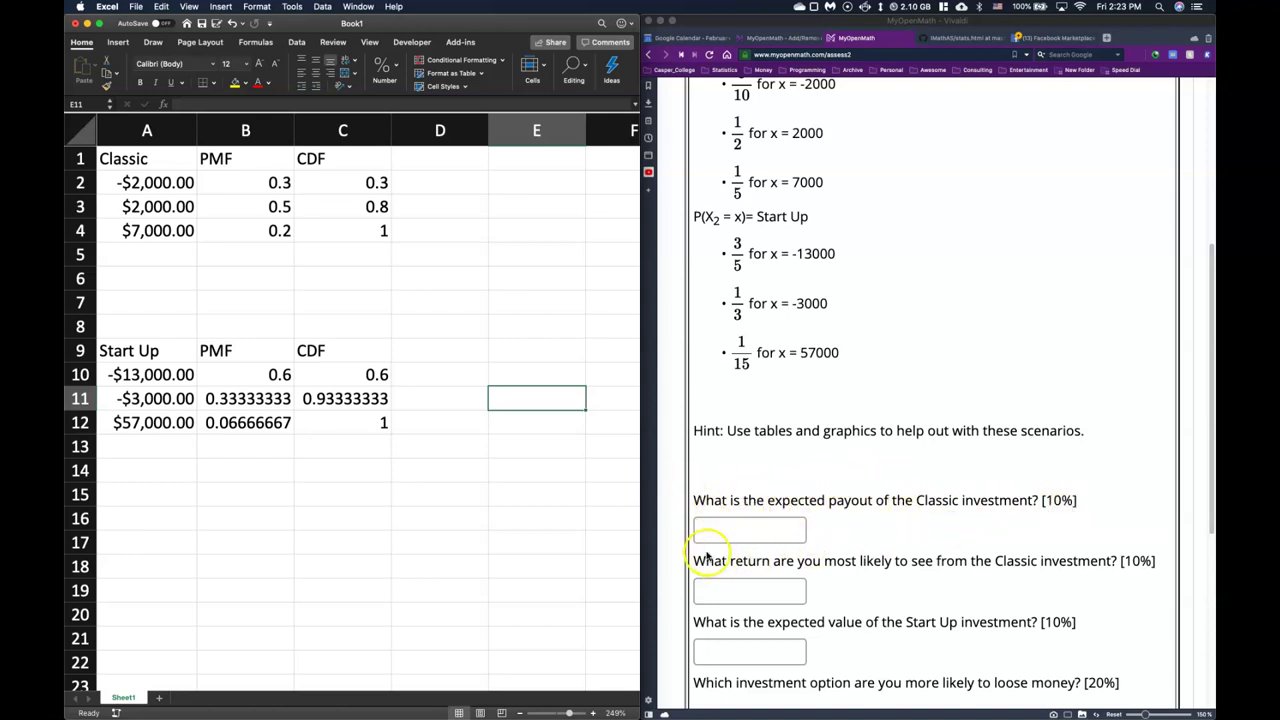
Add an E(X) label in B5 and an x*P(X=x) header in D1.
left_click(205, 255)
type("E(X")
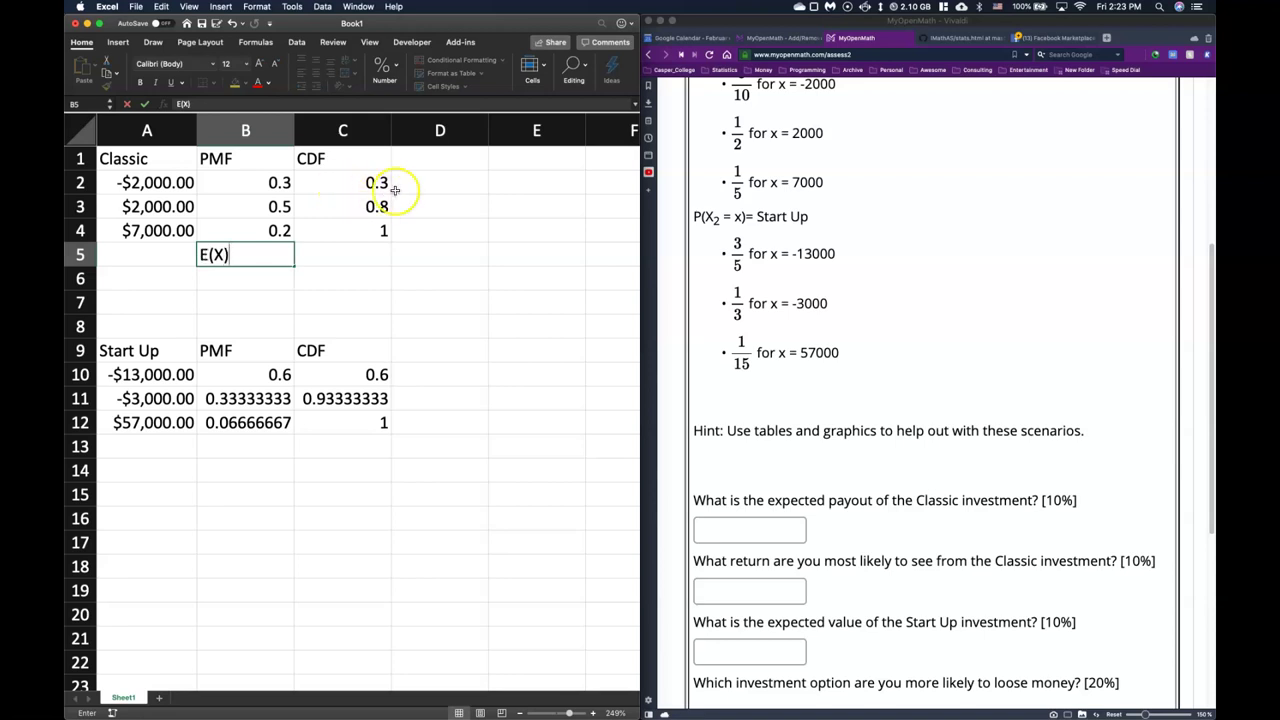
left_click(421, 165)
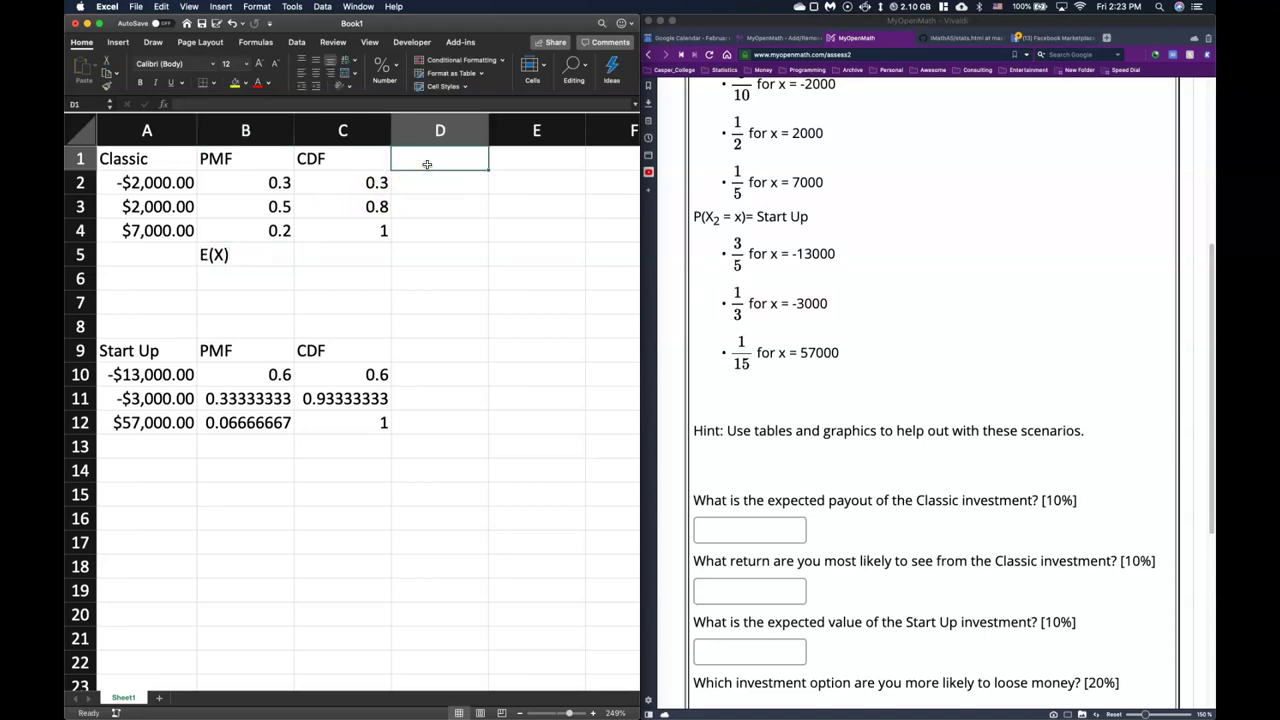
type("x*P(X=x")
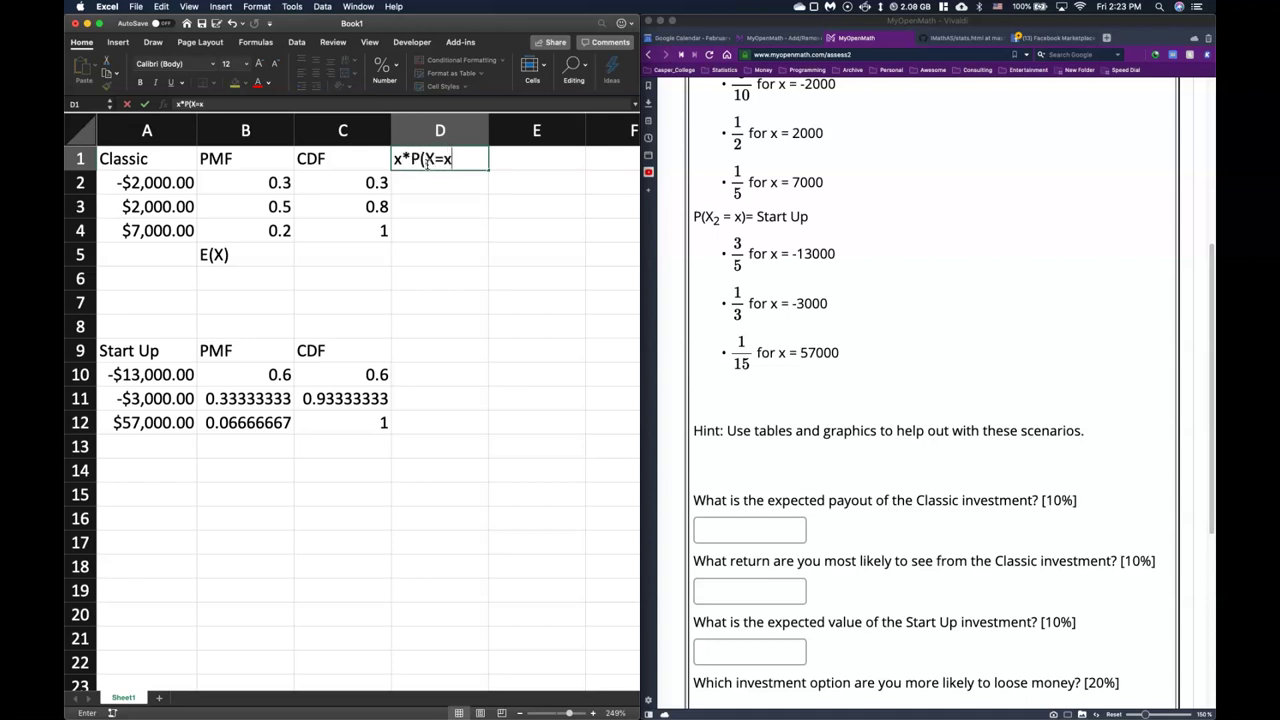
left_click(422, 186)
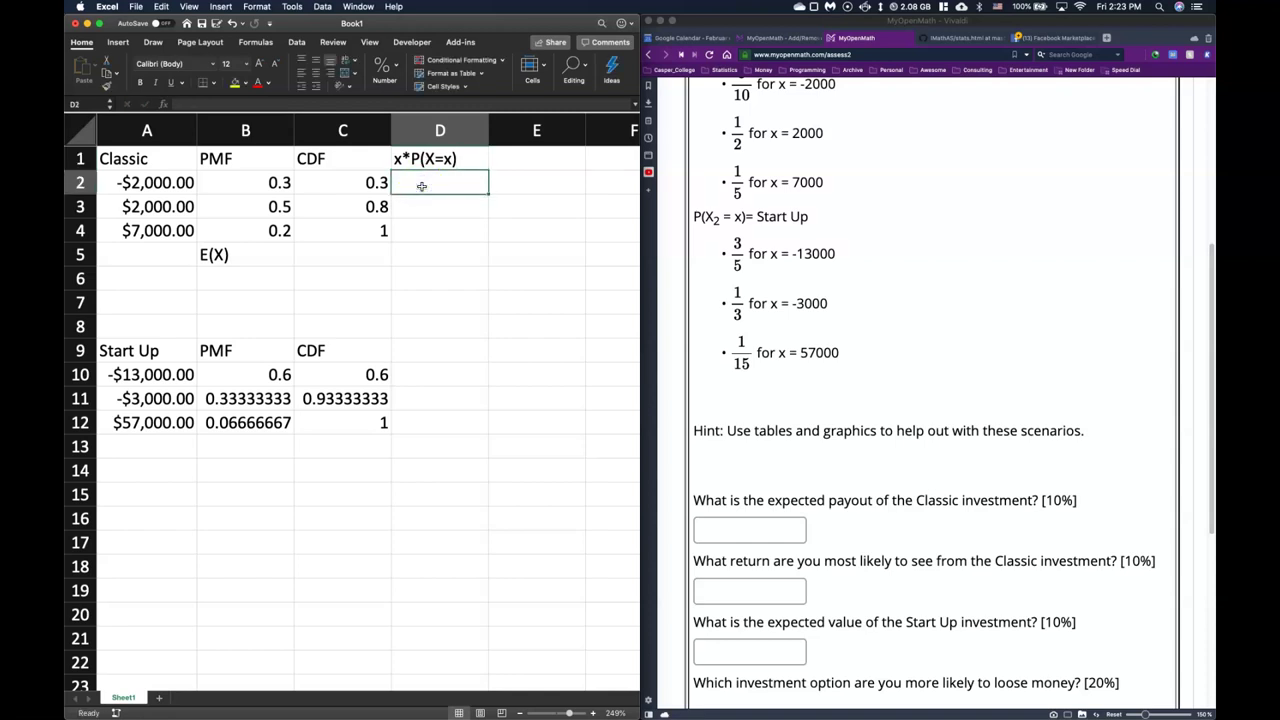
Enter =A2*B2 in D2 and fill down to D4, giving -$600.00, $1,000.00 and $1,400.00.
type("=")
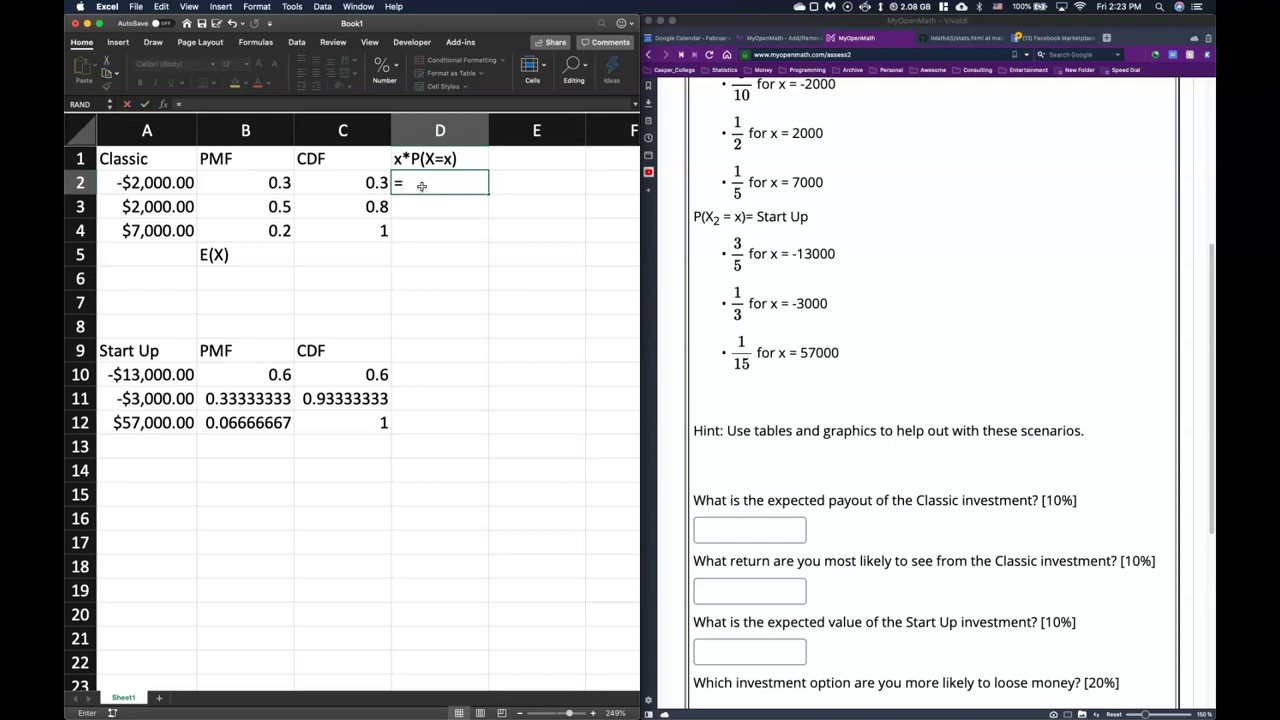
left_click(150, 181)
type("*")
left_click(251, 181)
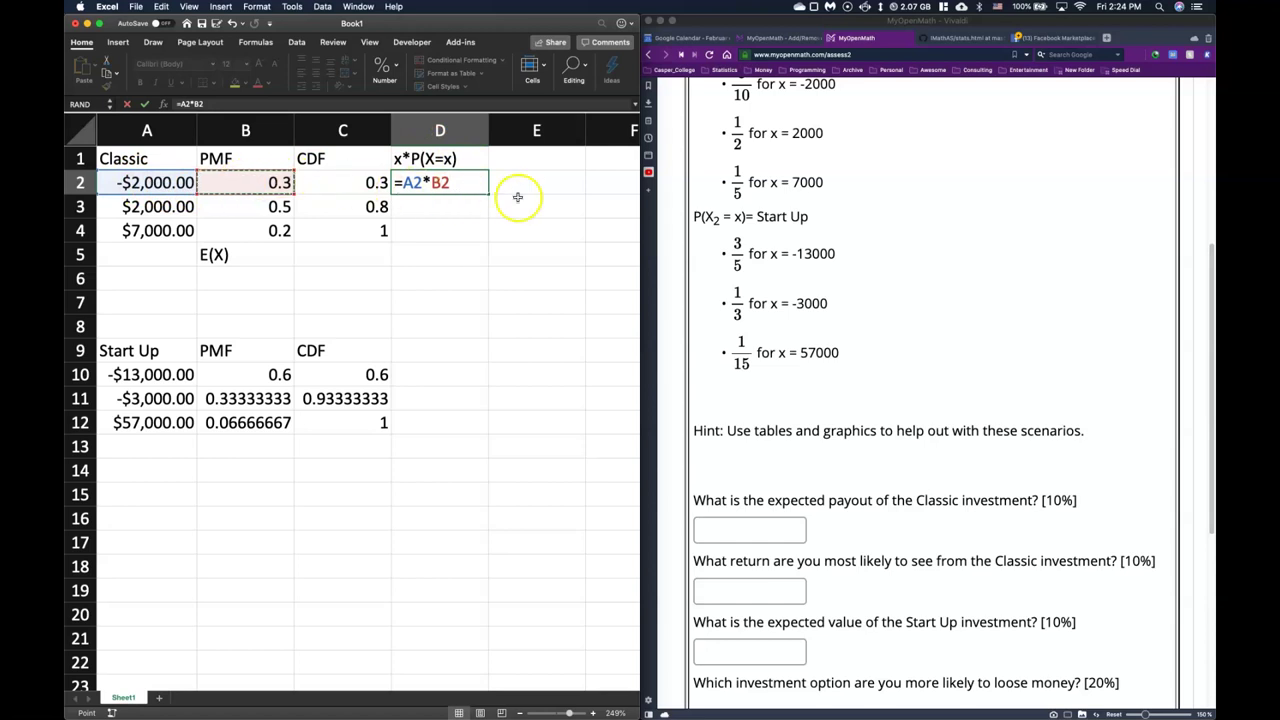
key("Return")
left_click(434, 180)
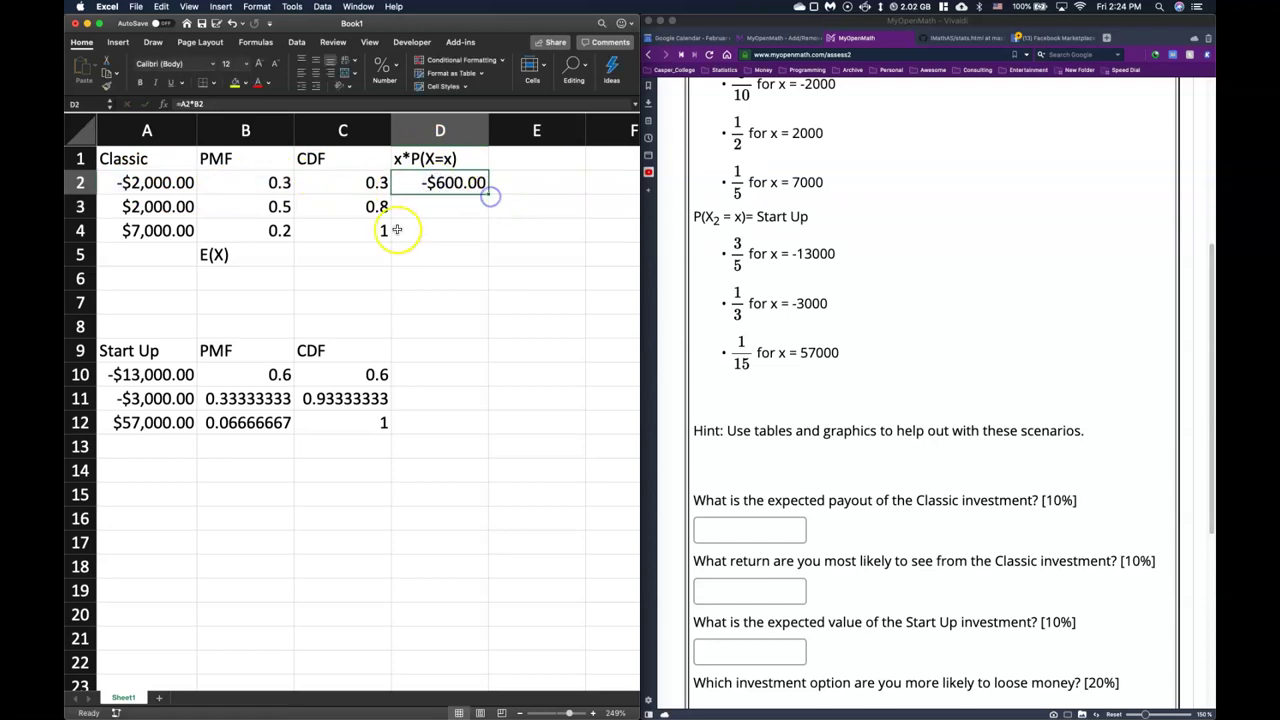
left_click_drag(488, 193, 485, 238)
double_click(482, 236)
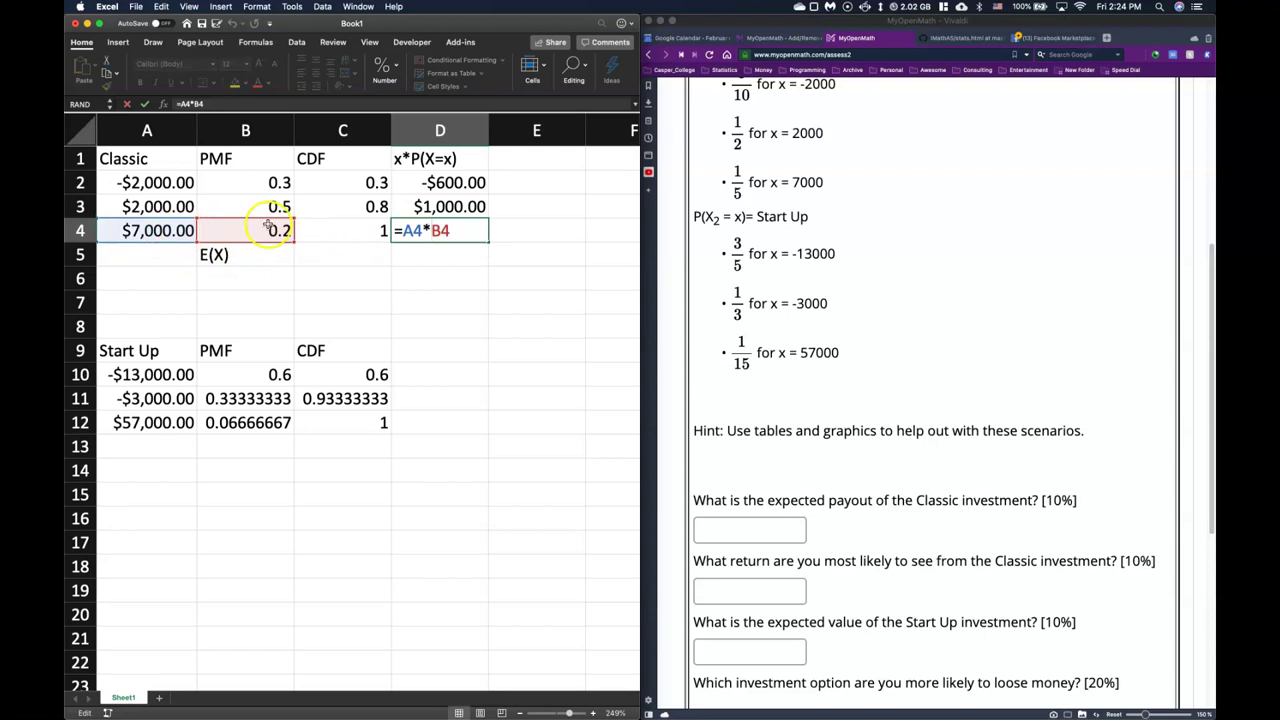
key("Left")
key("Left")
Label B5 'E(X)=' and enter =SUM(D2:D4) in C5, giving $1,800.00.
key("Return")
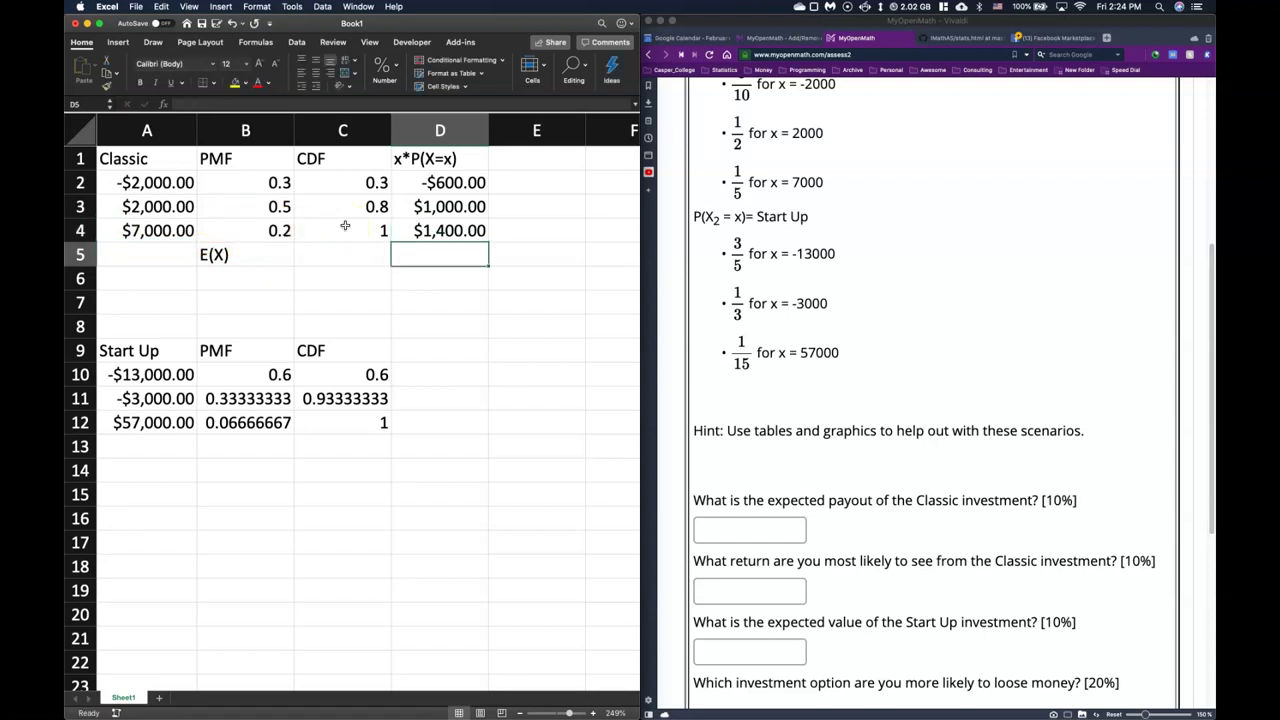
left_click(260, 258)
double_click(260, 258)
type("=")
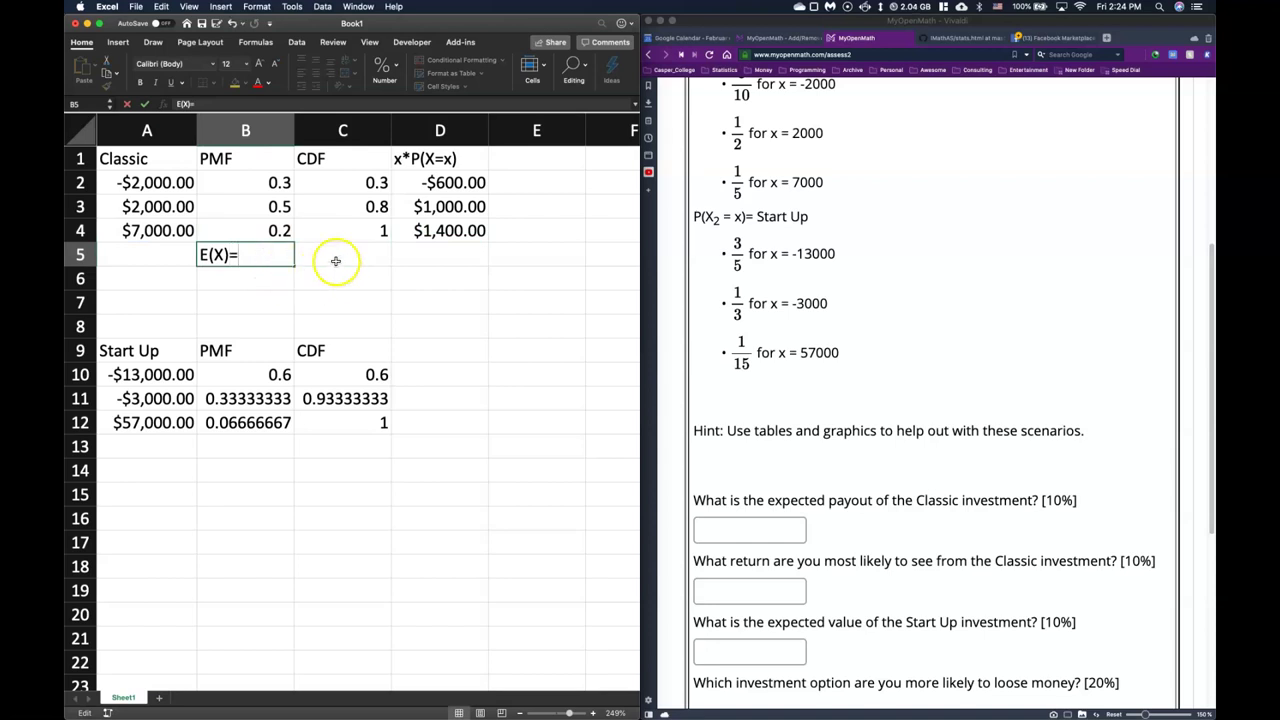
left_click(331, 254)
type("=sum(")
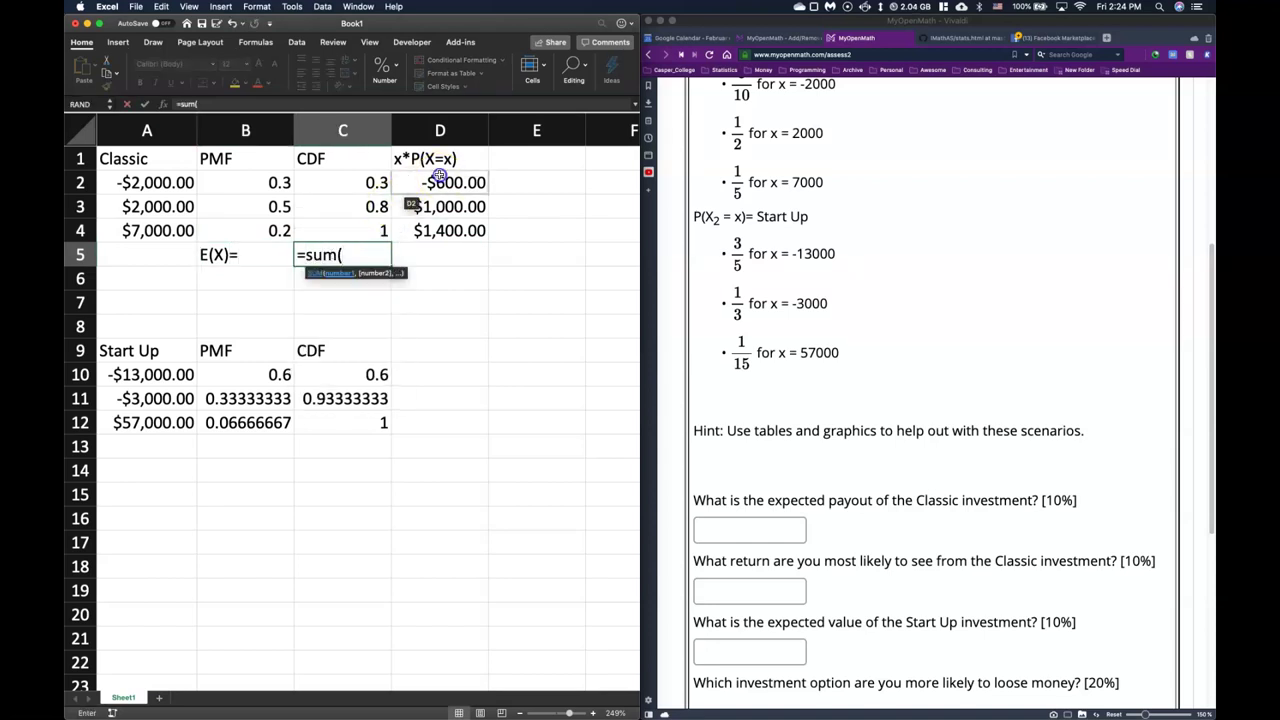
left_click_drag(440, 182, 440, 230)
type(")")
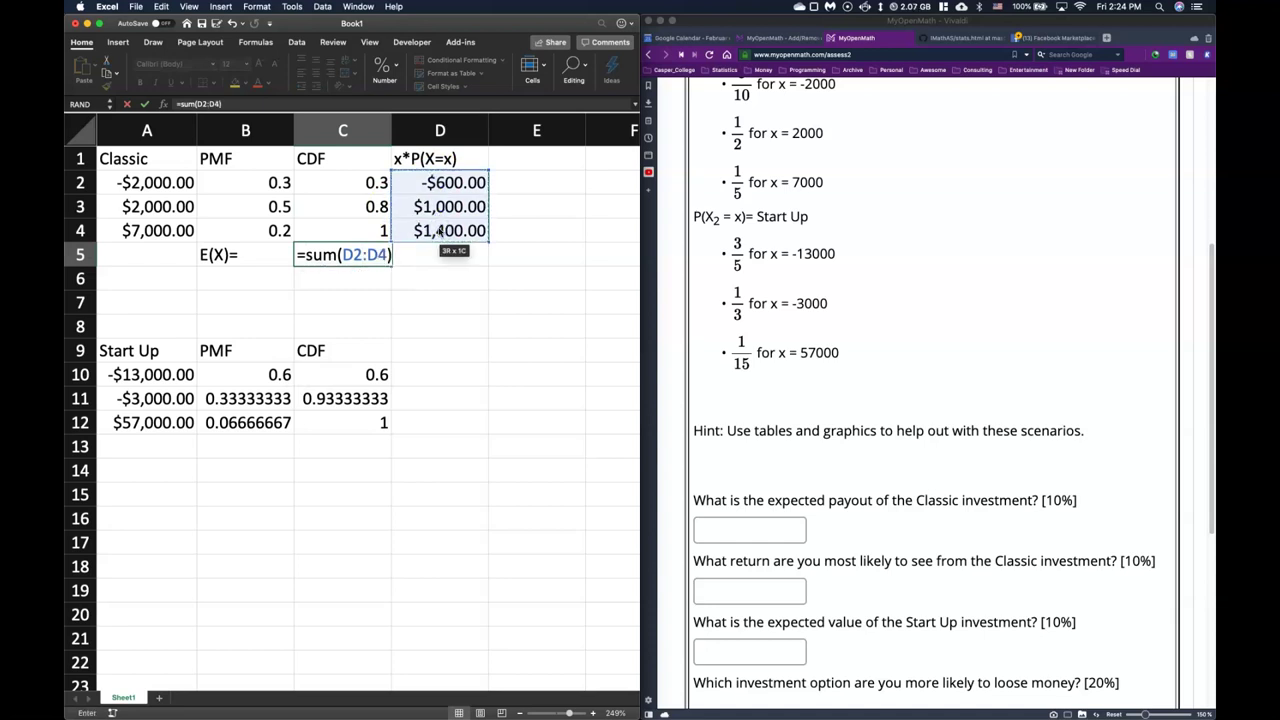
key("Return")
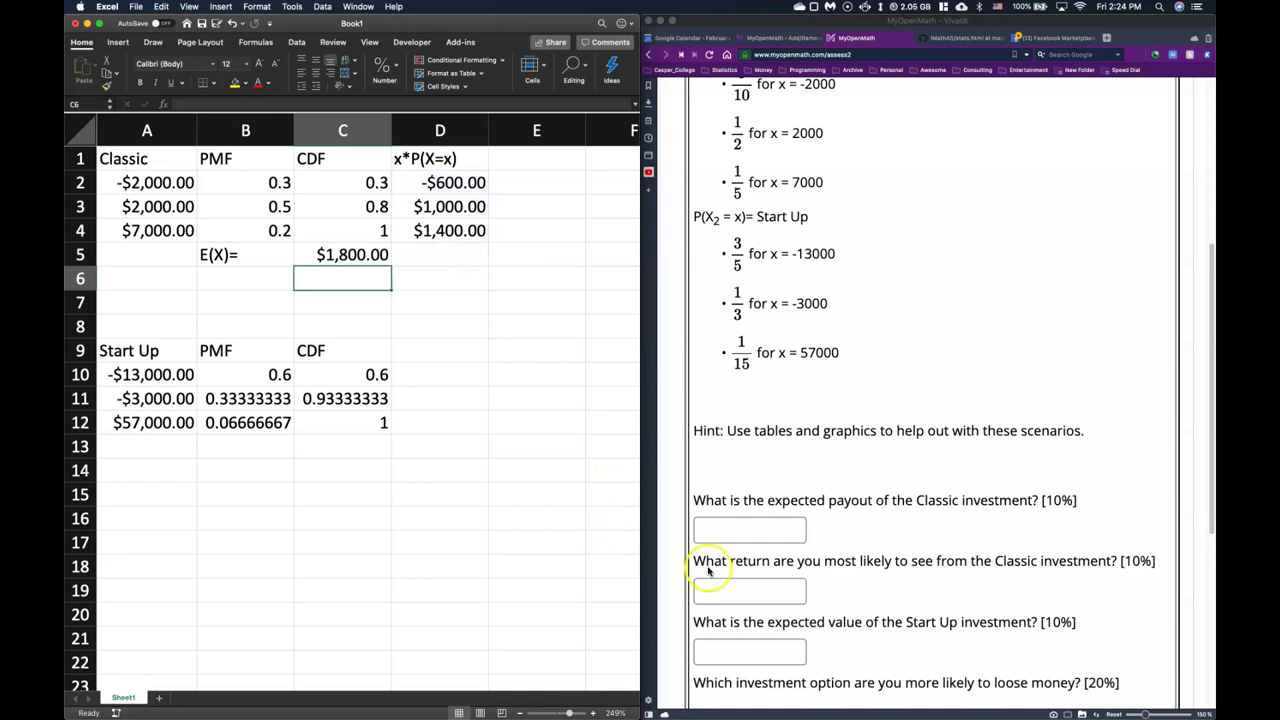
Copy the $1,800.00 from C5 into the Classic expected payout answer box.
left_click(723, 529)
left_click(357, 254)
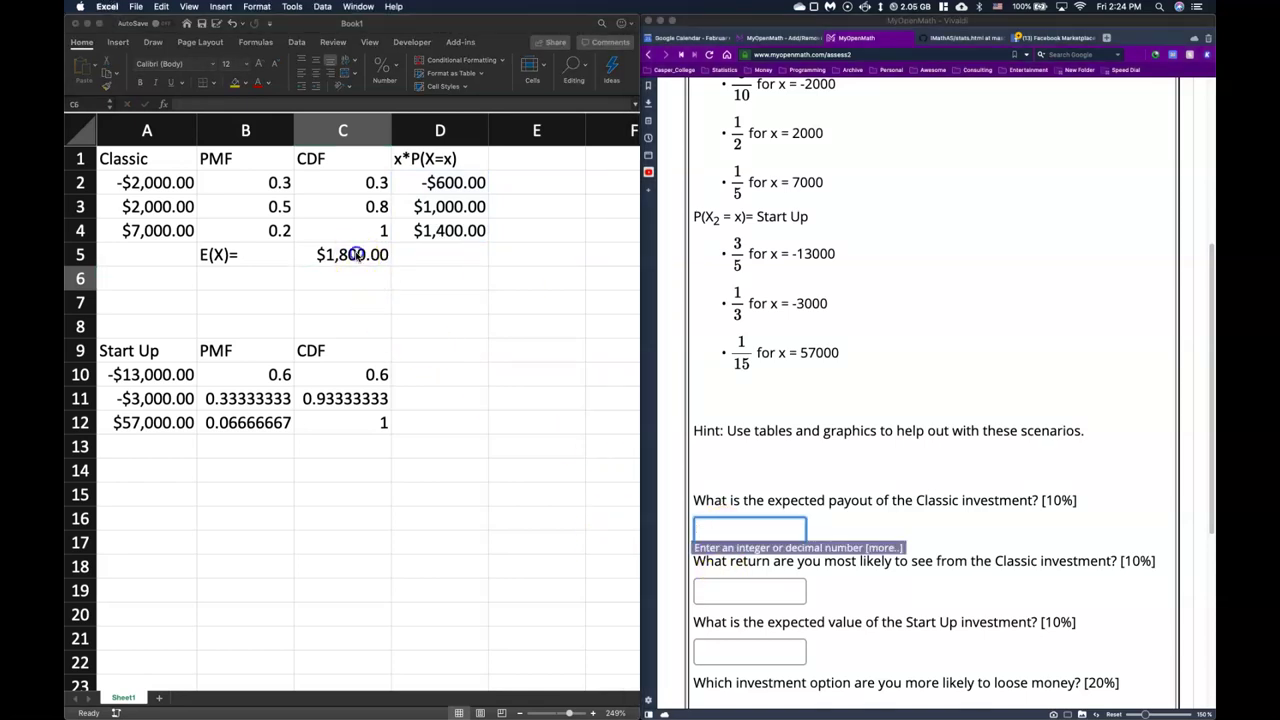
right_click(357, 255)
left_click(403, 270)
left_click(740, 531)
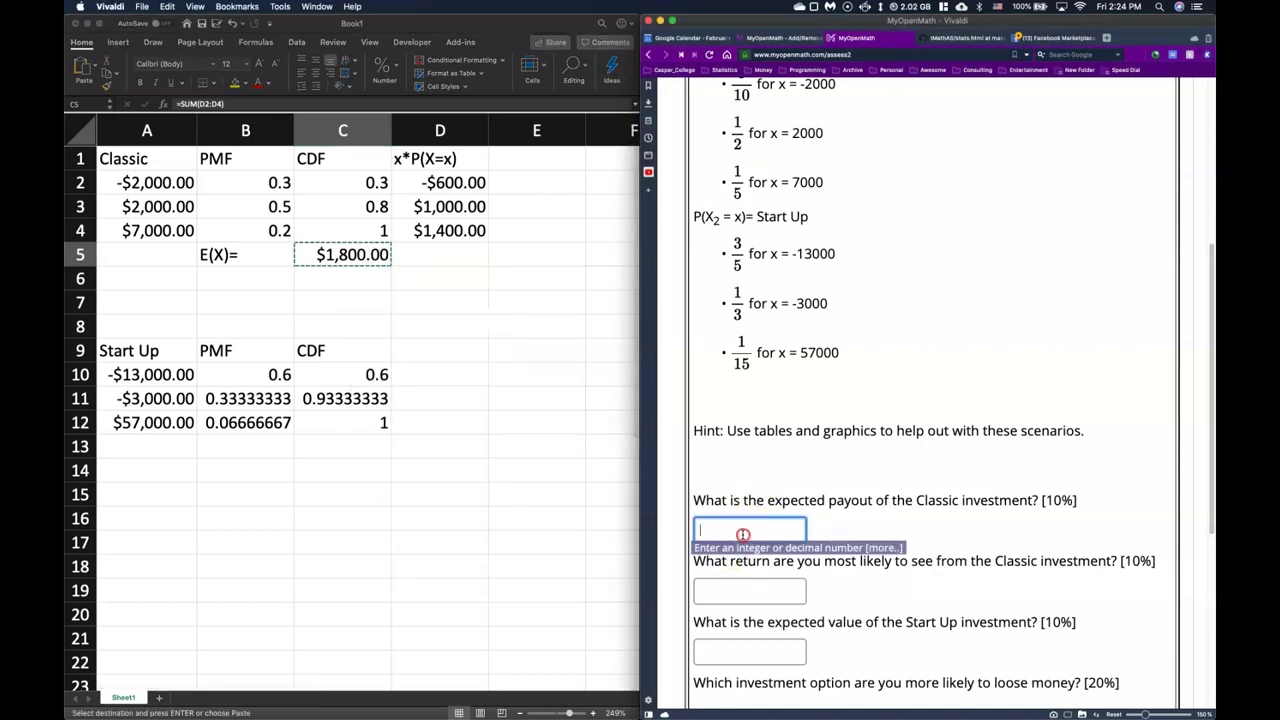
right_click(743, 534)
left_click(770, 562)
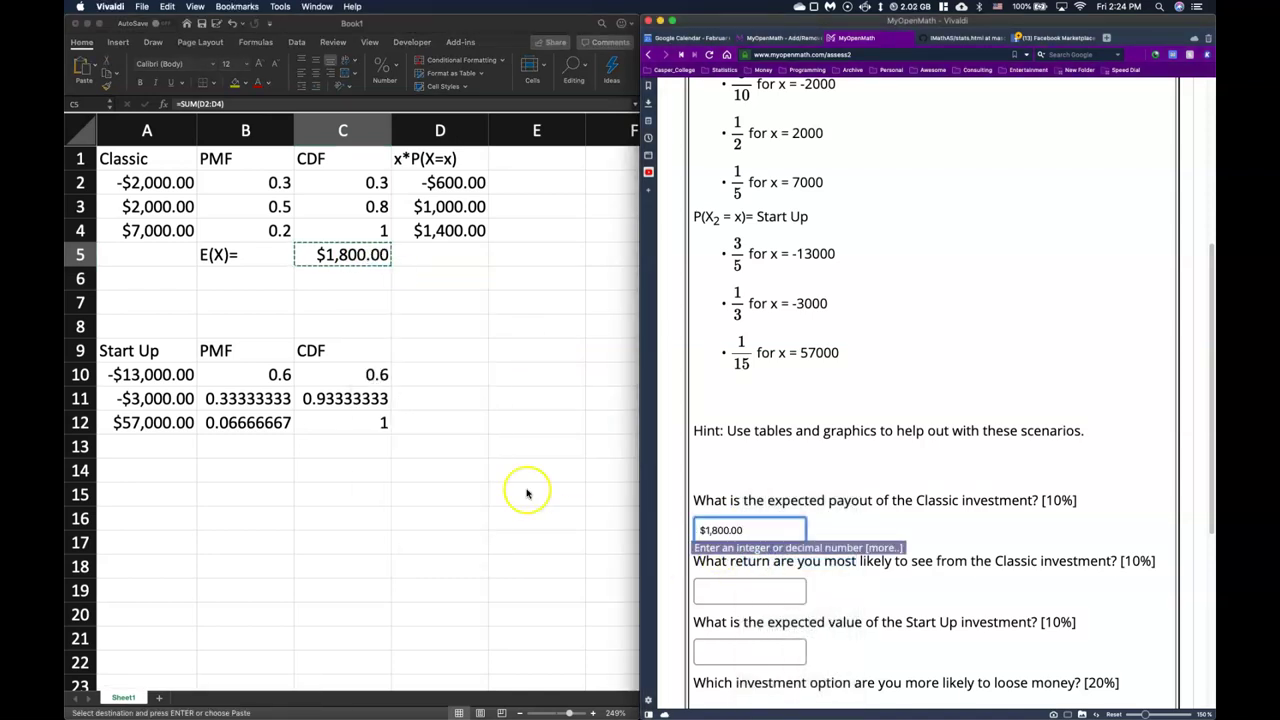
left_click(810, 541)
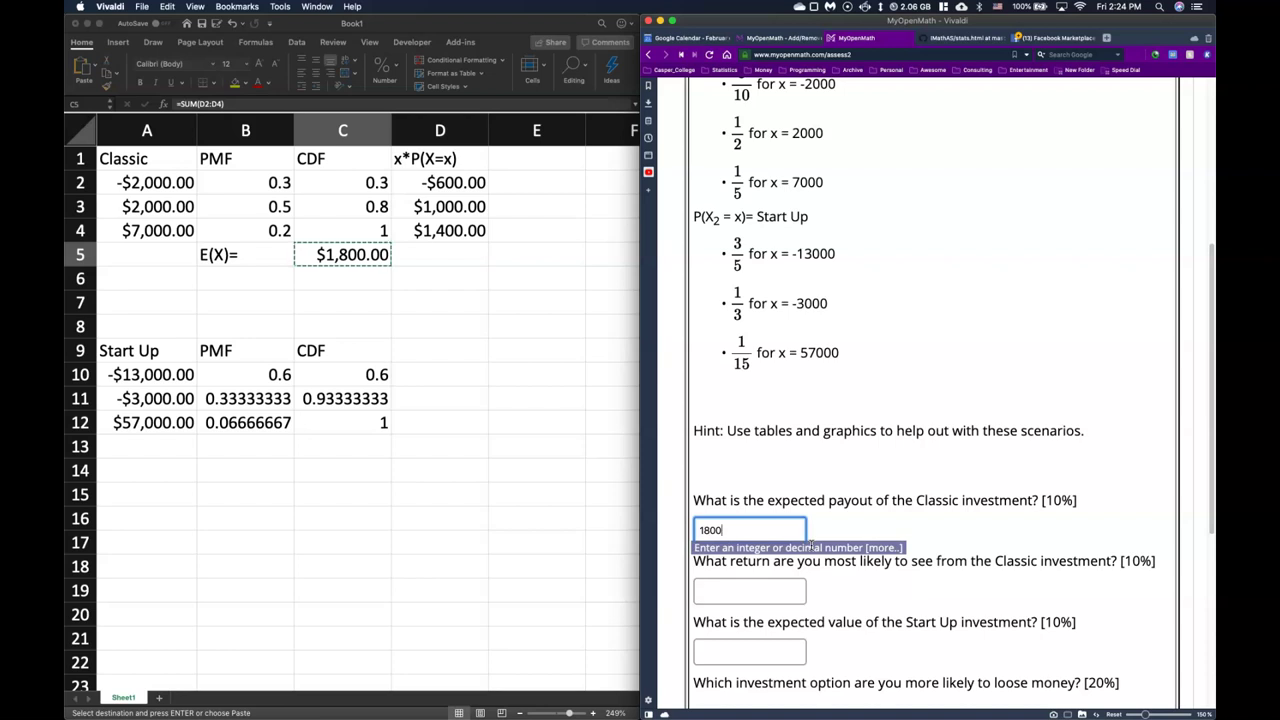
Enter 2000 as the Classic most-likely return answer.
left_click(599, 467)
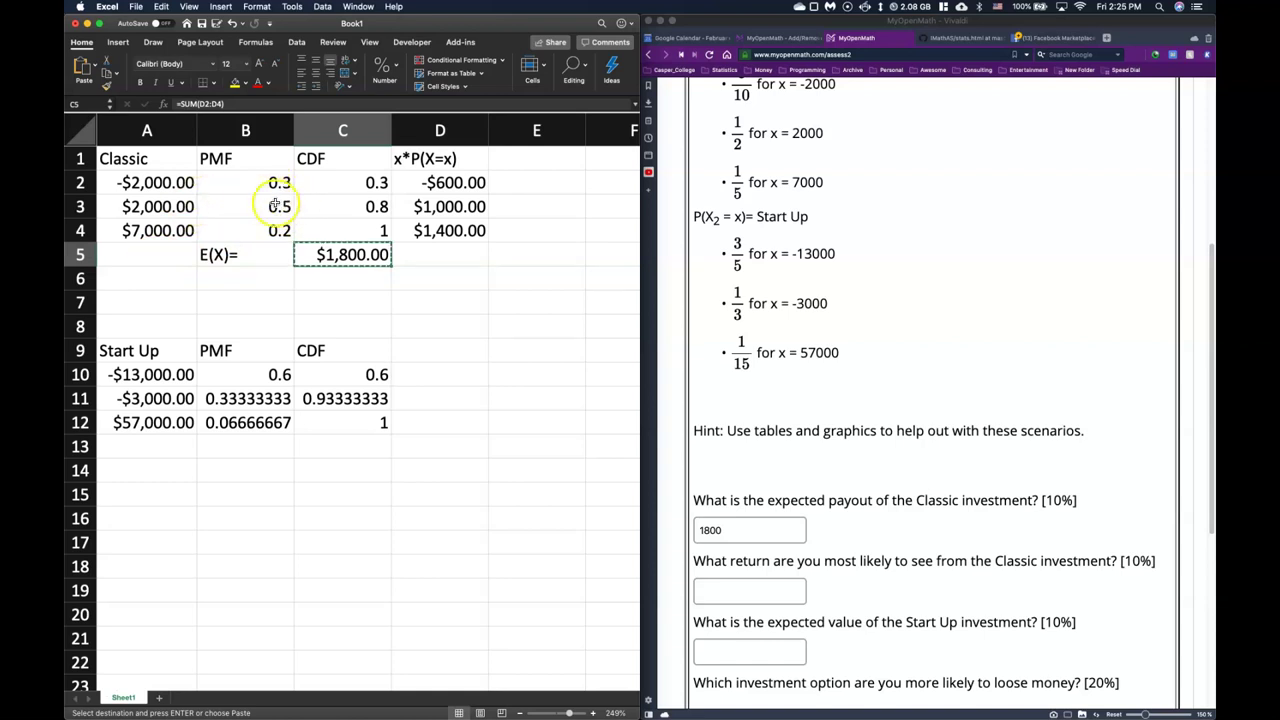
left_click(716, 598)
left_click(718, 594)
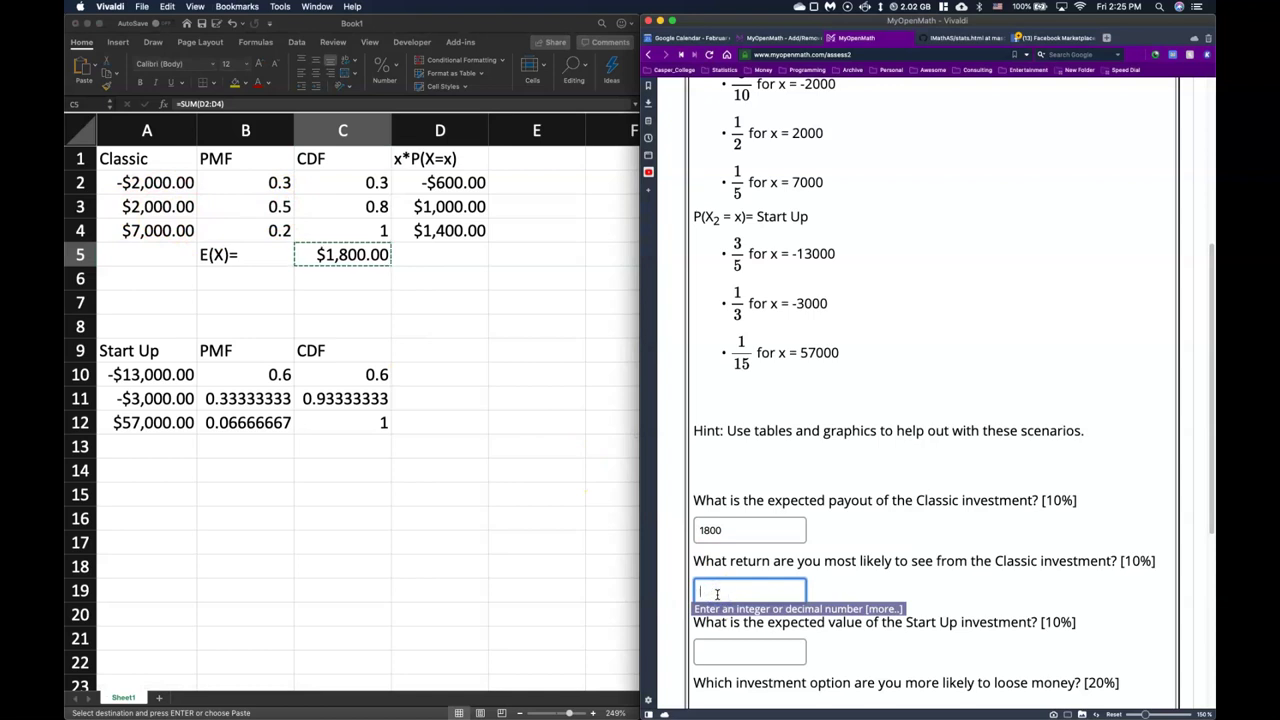
type("2000")
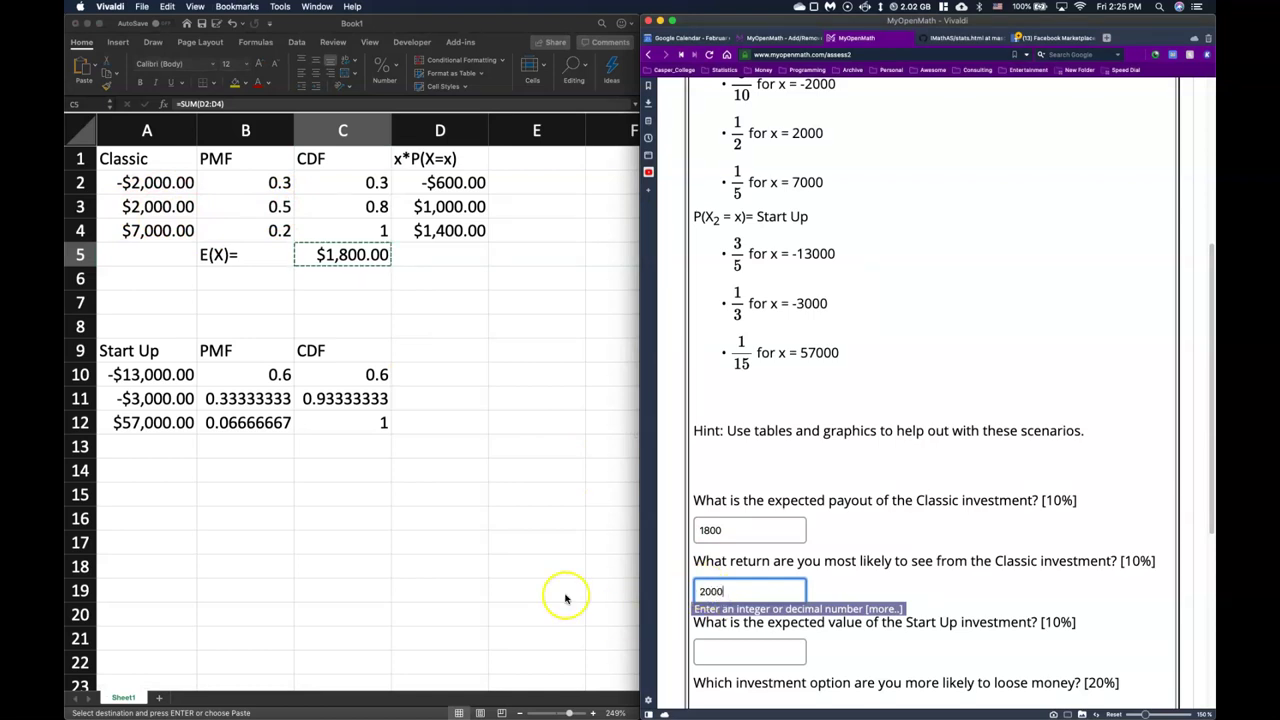
scroll(902, 354, "down", 1)
scroll(902, 354, "down", 3)
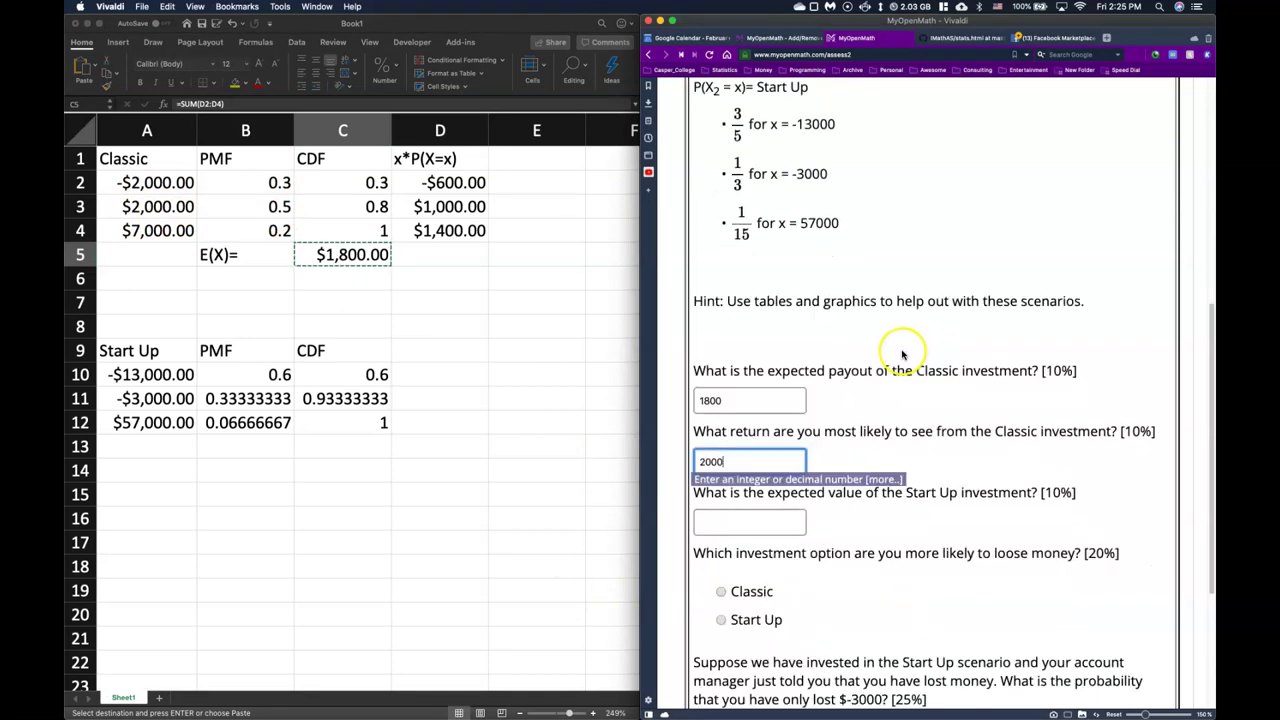
left_click(887, 519)
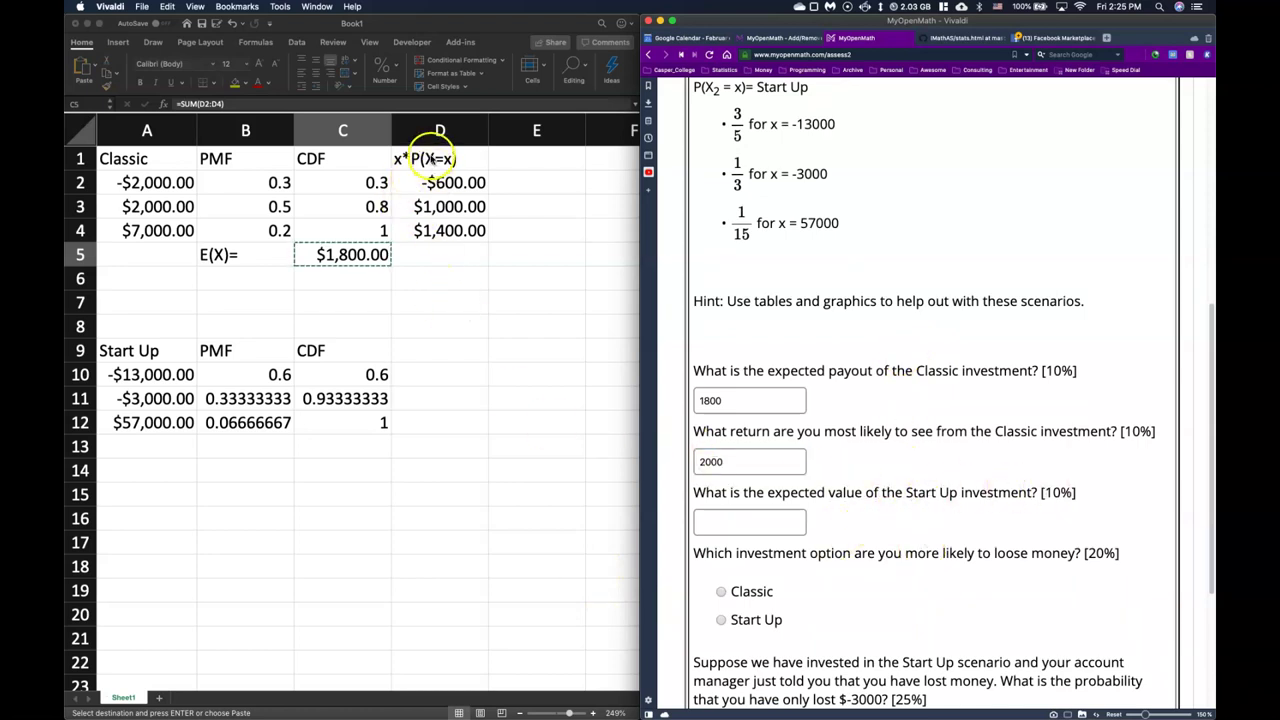
left_click(428, 176)
Copy the x*P(X=x) heading from D1 to D9.
left_click(424, 160)
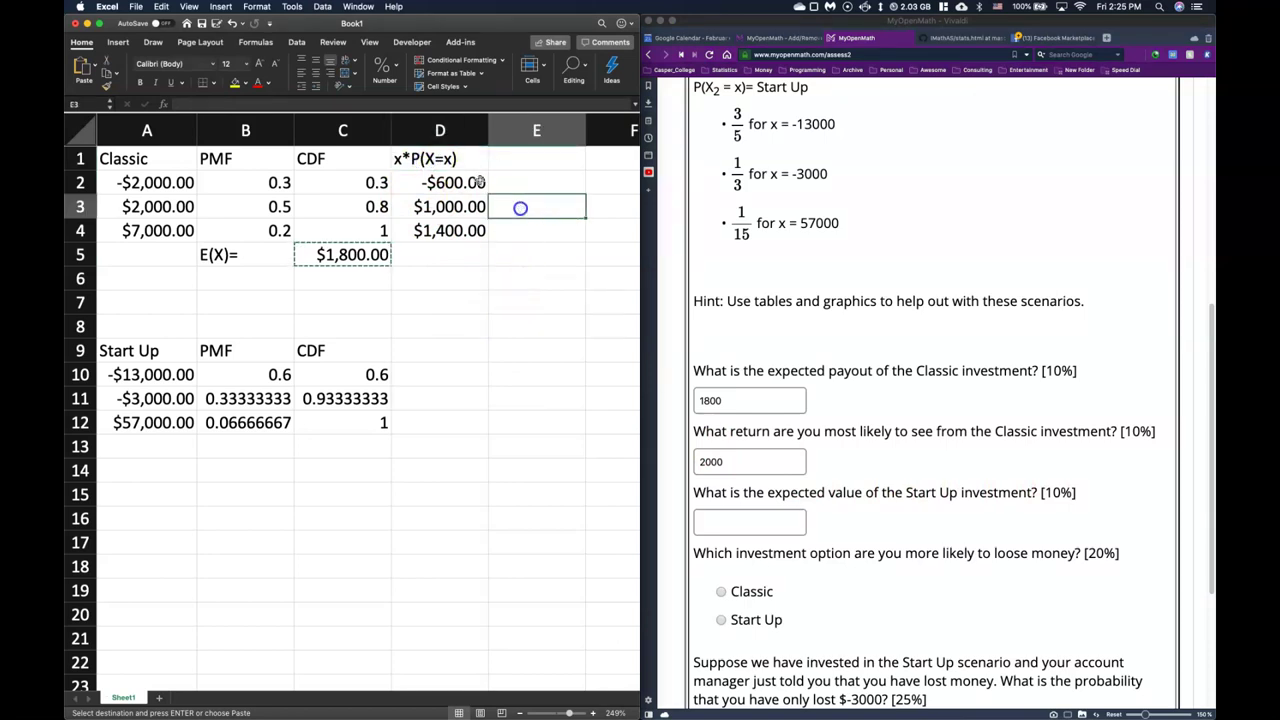
key("ctrl+c")
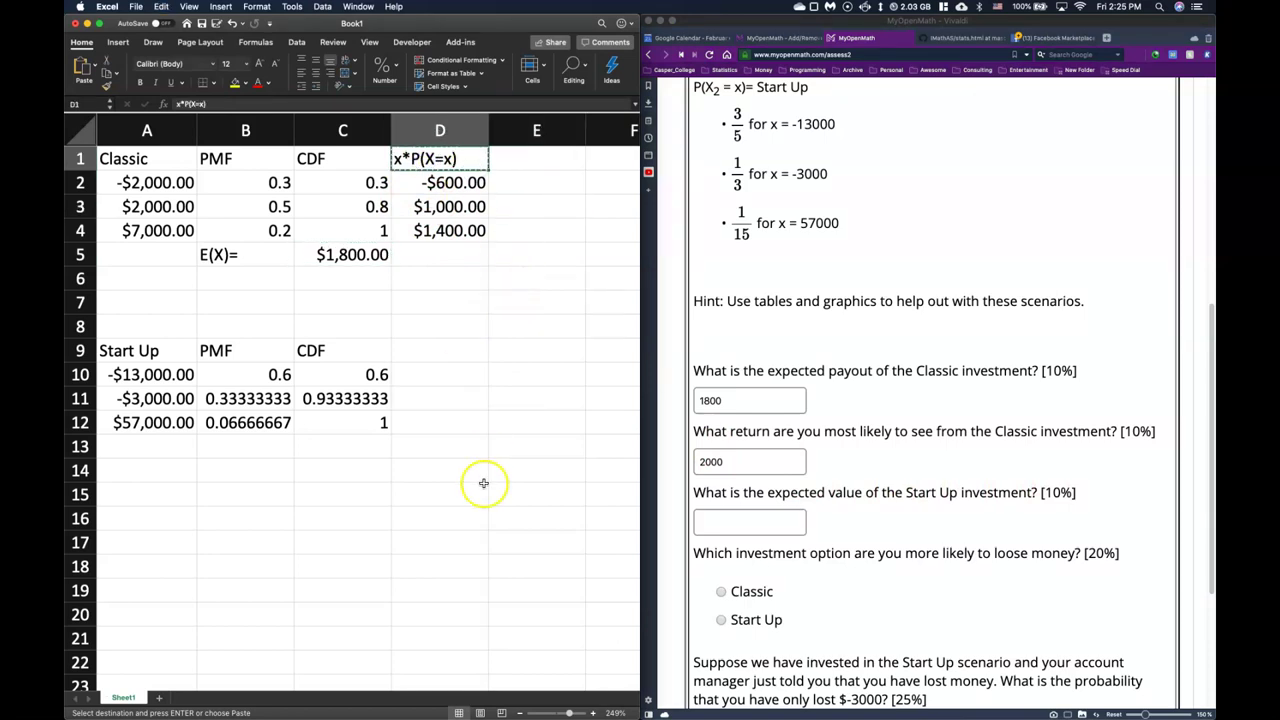
left_click(421, 353)
key("cmd+v")
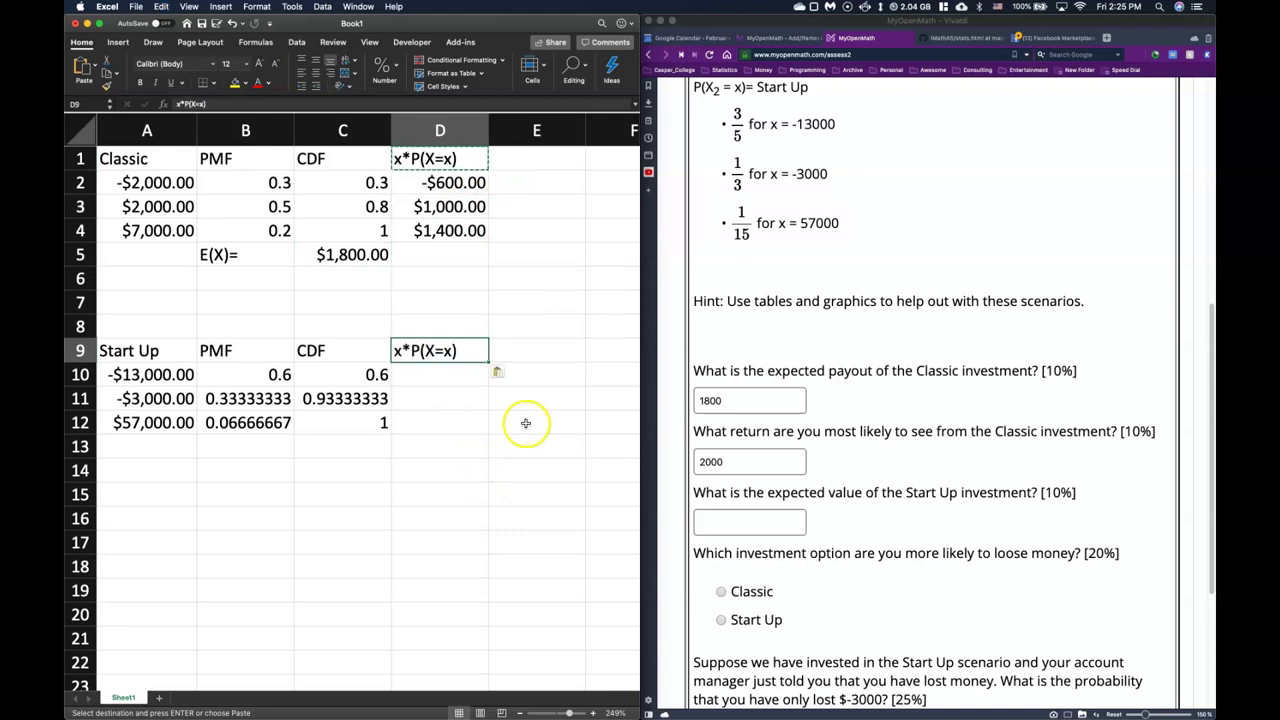
Enter =A10*B10 in D10 and fill it down to D12.
left_click(483, 444)
left_click(447, 378)
type("=sum(")
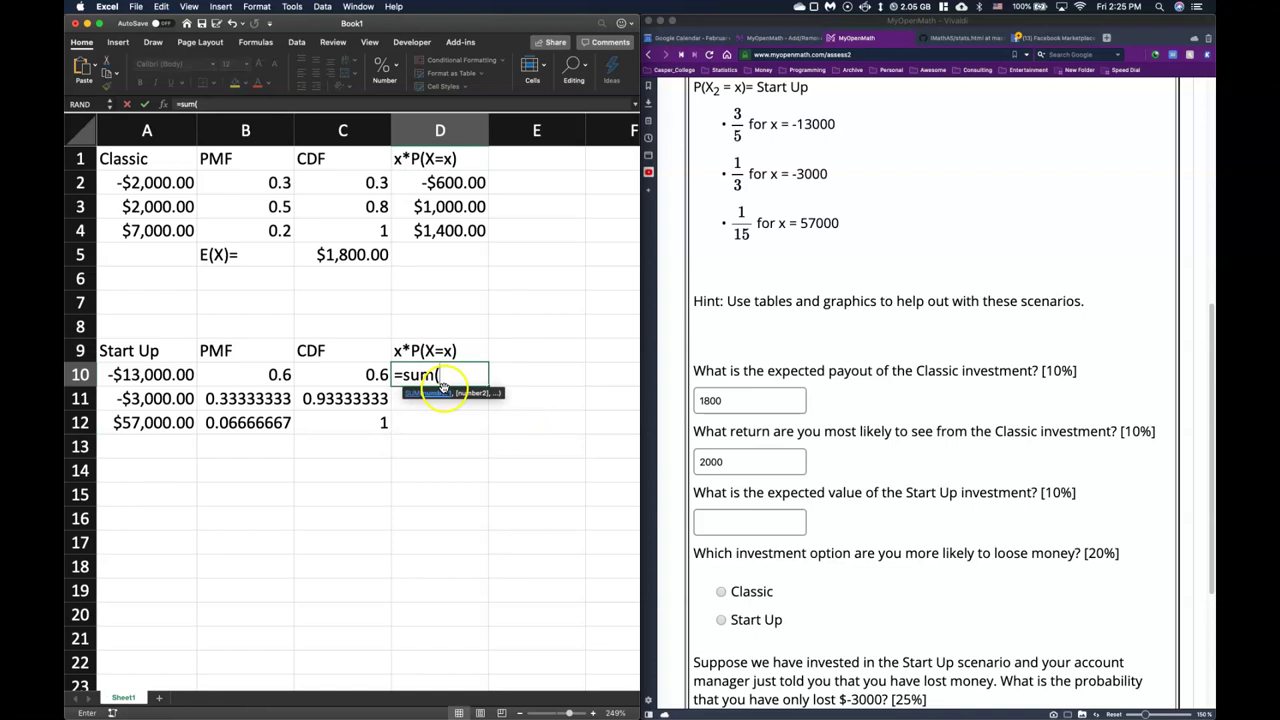
key("BackSpace")
key("BackSpace")
key("BackSpace")
key("BackSpace")
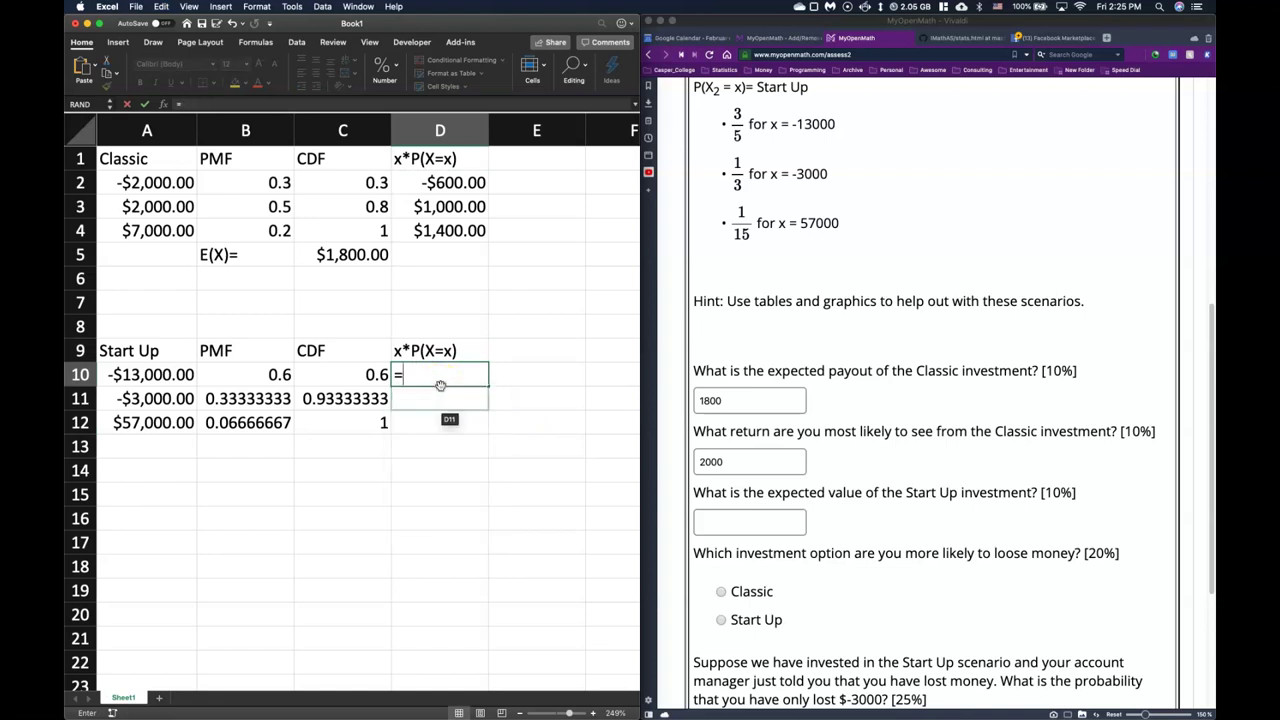
left_click(148, 374)
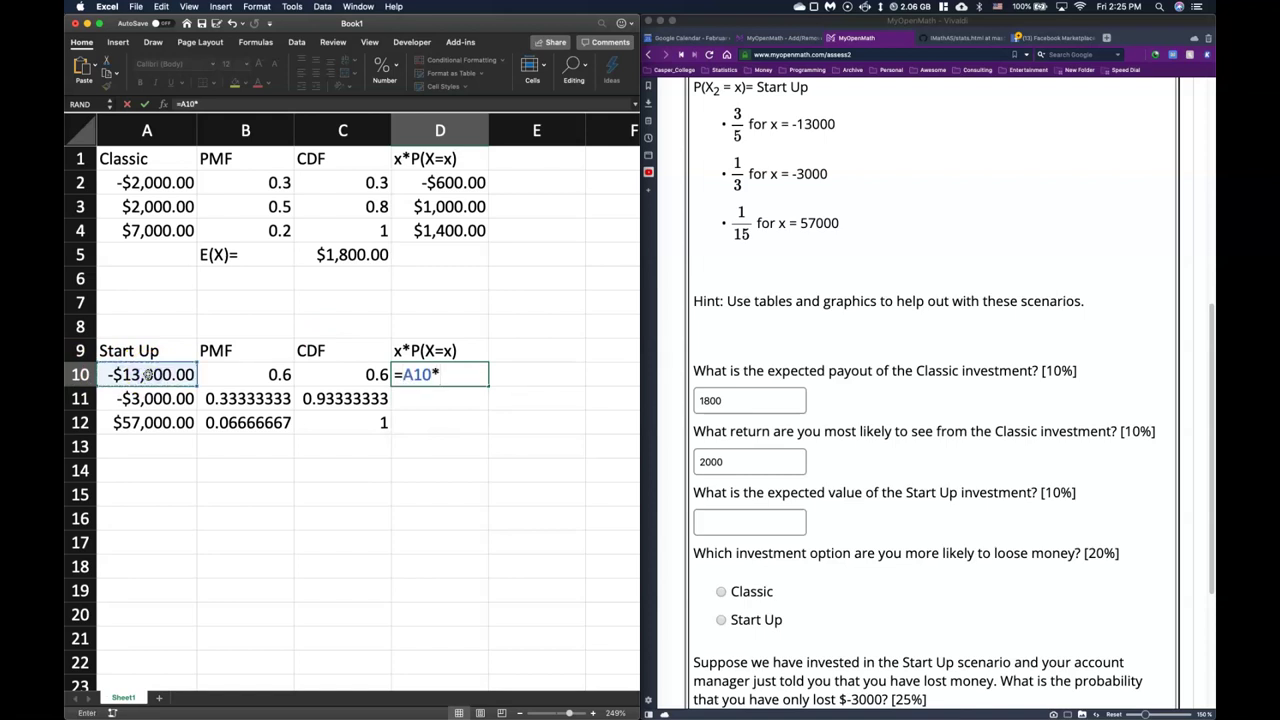
left_click(215, 373)
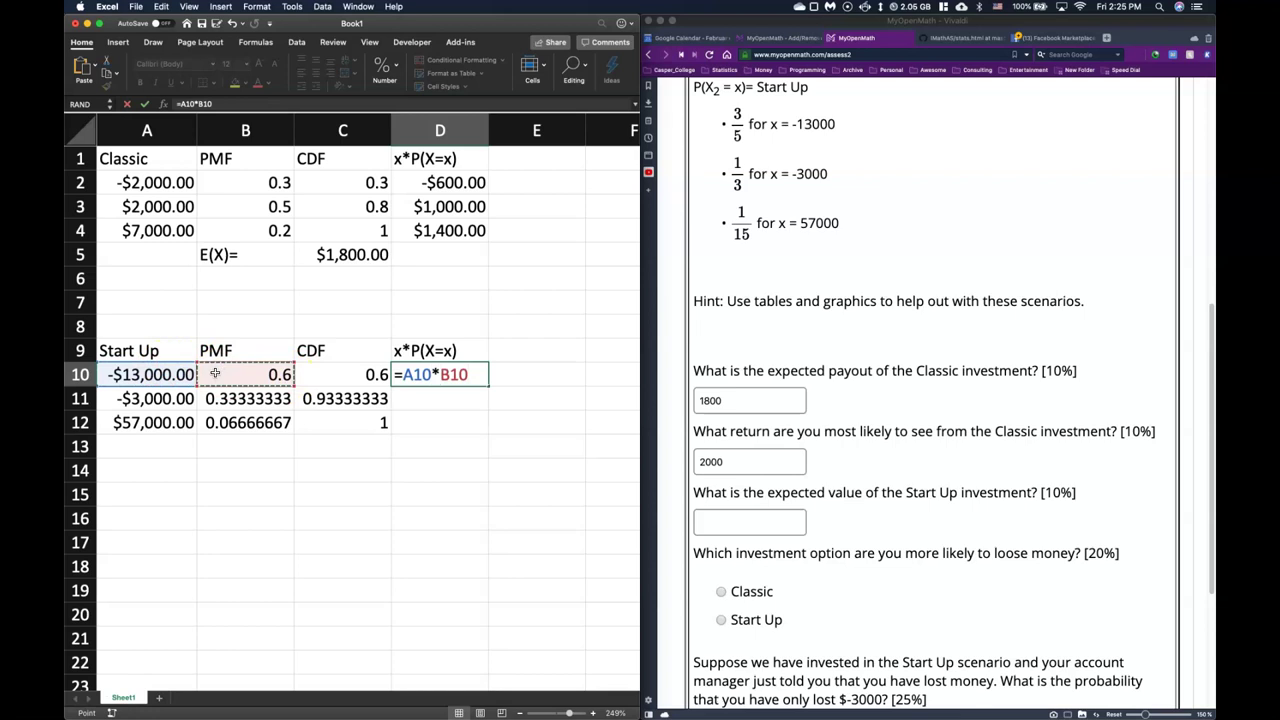
key("Return")
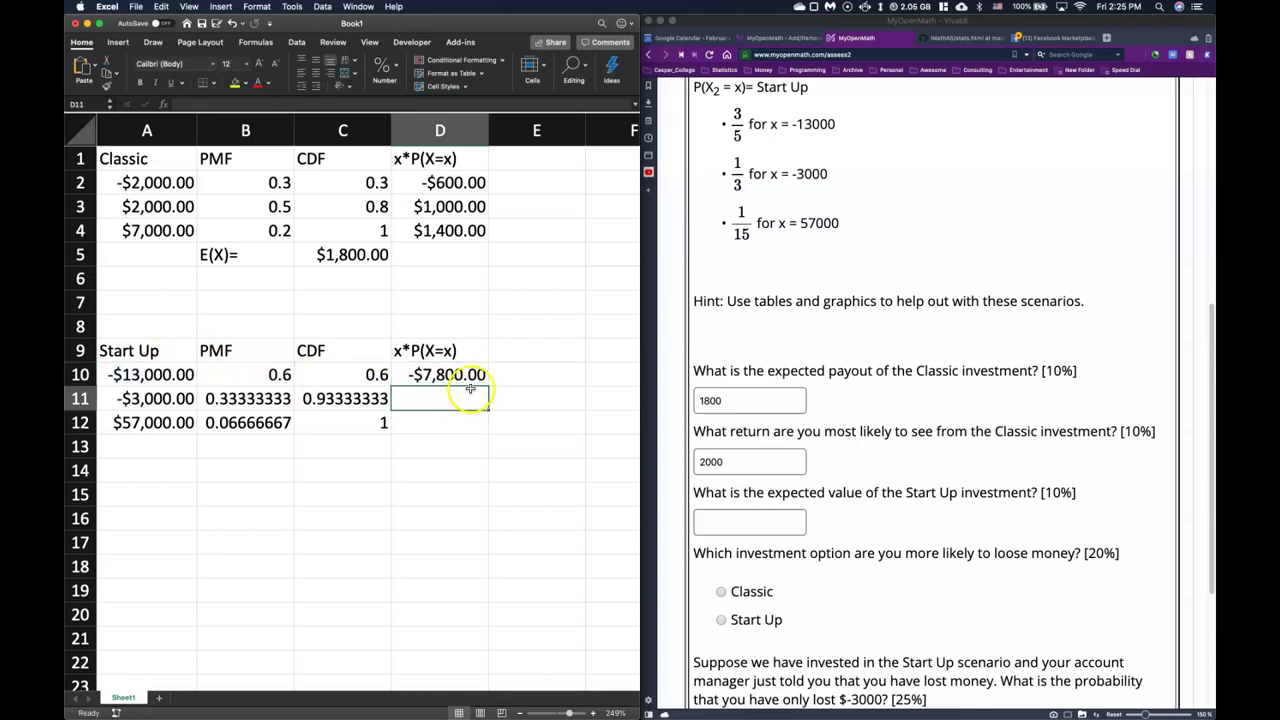
left_click(470, 376)
left_click_drag(491, 386, 489, 430)
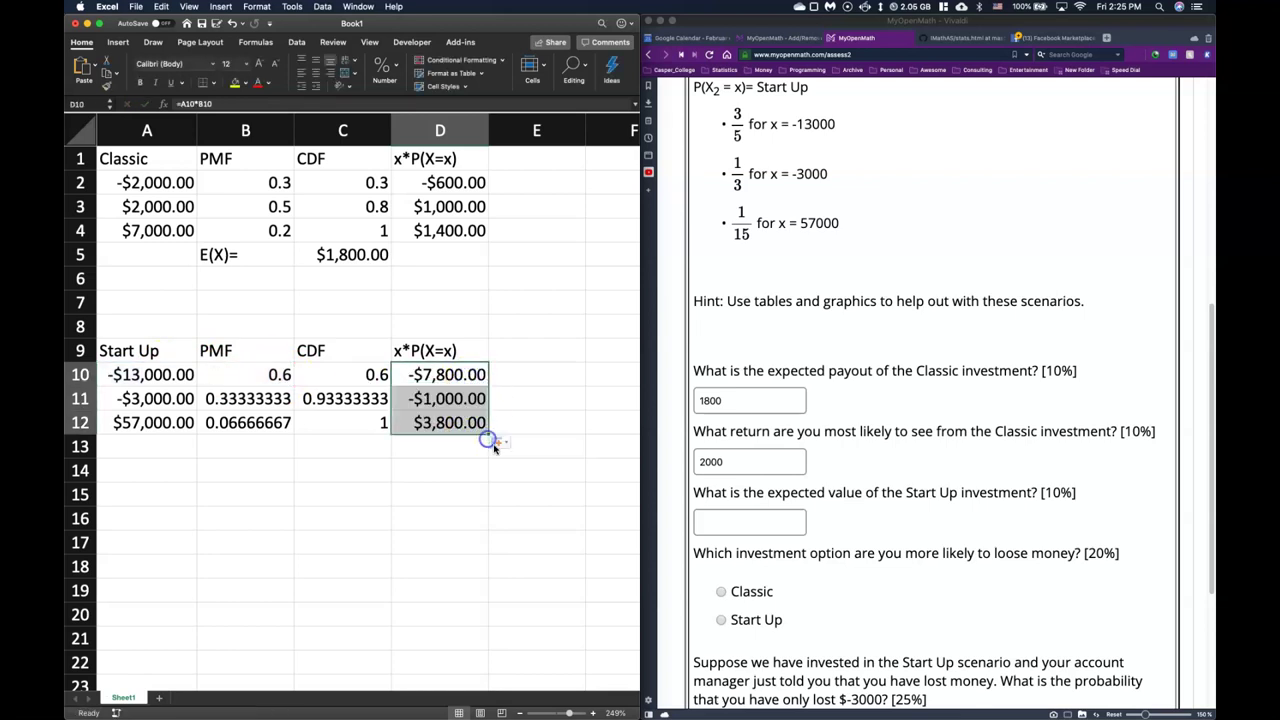
Label B14 'E(X)=' and enter =SUM(D10:D12) in C14.
left_click(237, 471)
type("E(X)=")
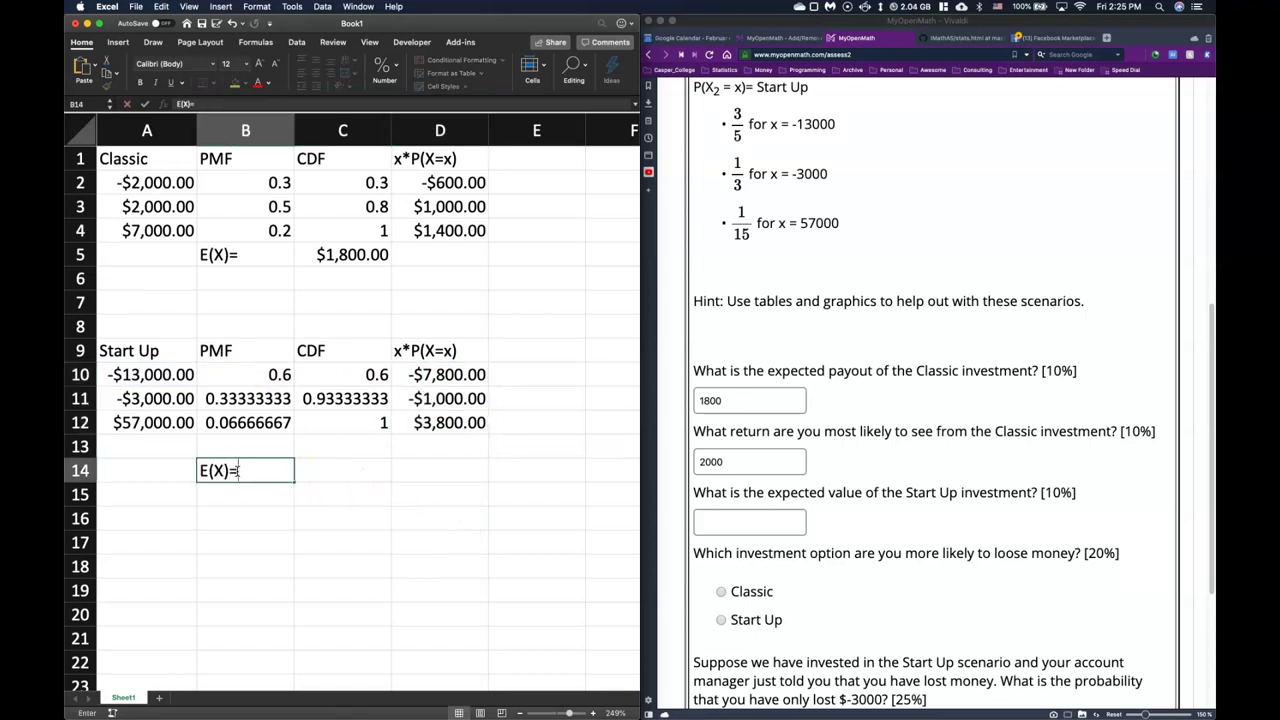
key("Tab")
type("=sum(")
left_click_drag(419, 370, 434, 428)
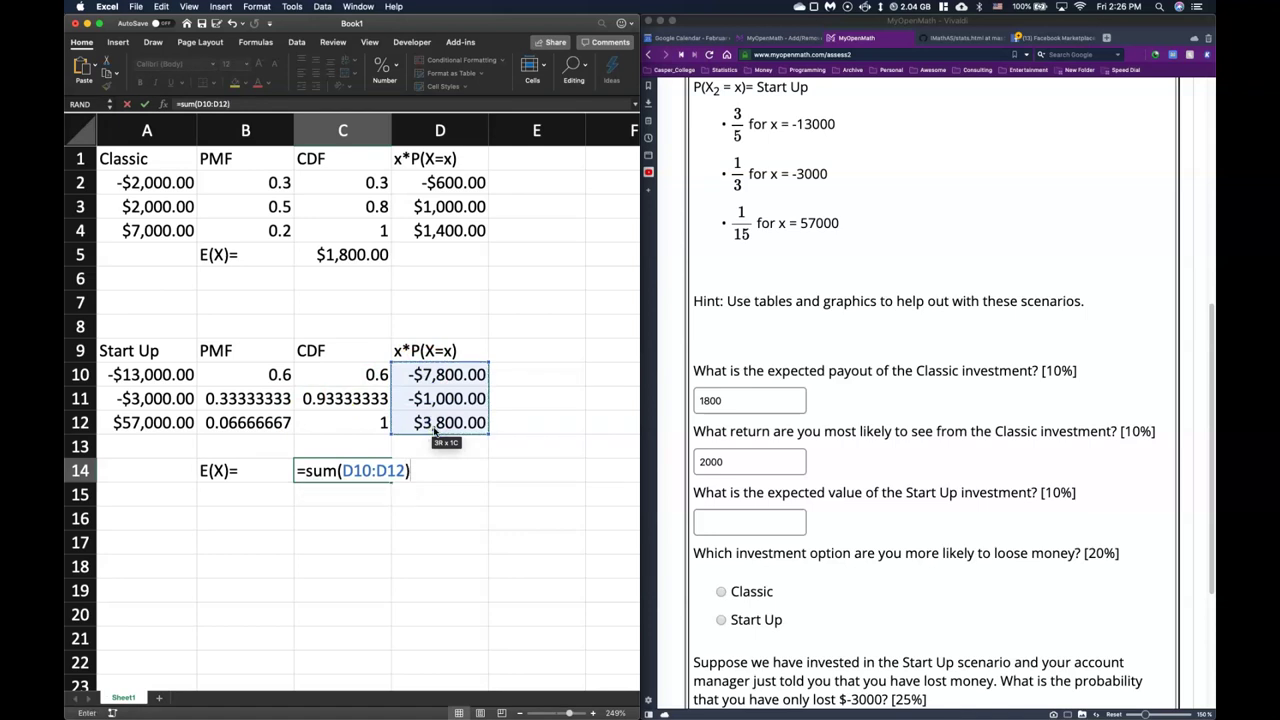
key("Return")
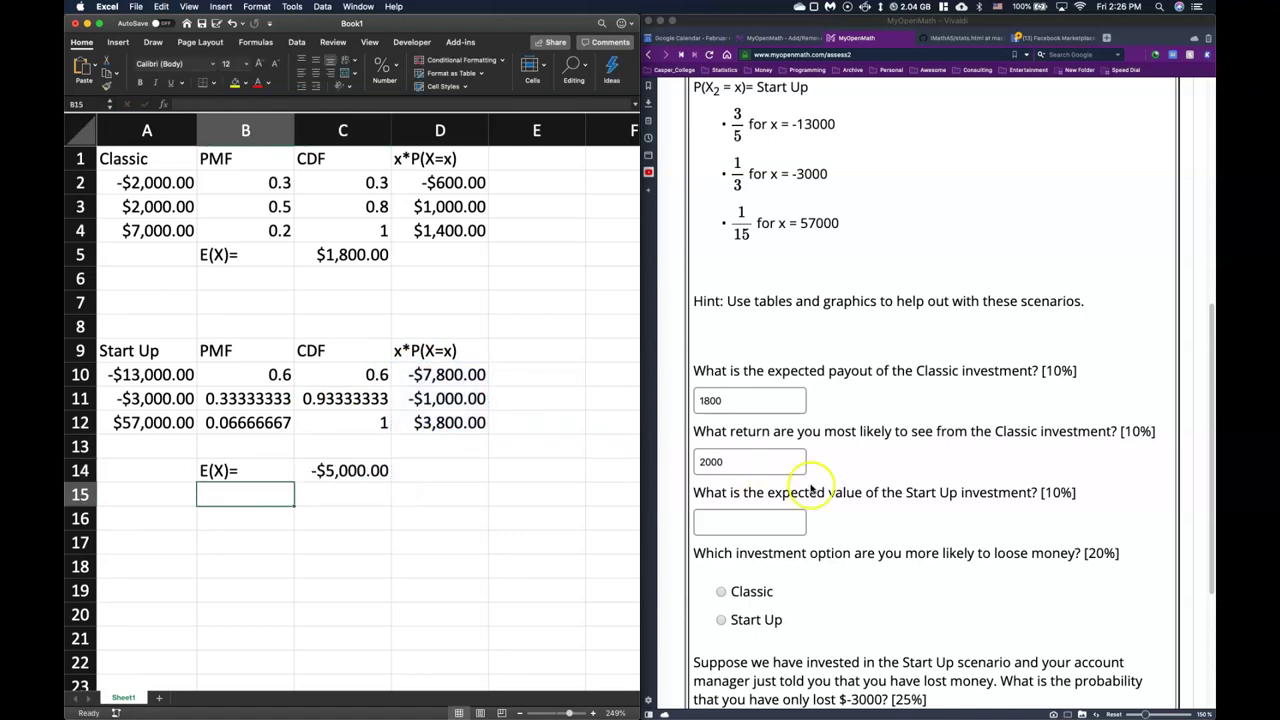
Answer -5000 for the Start Up expected value, then fill B10:B11 yellow in Excel.
left_click(746, 522)
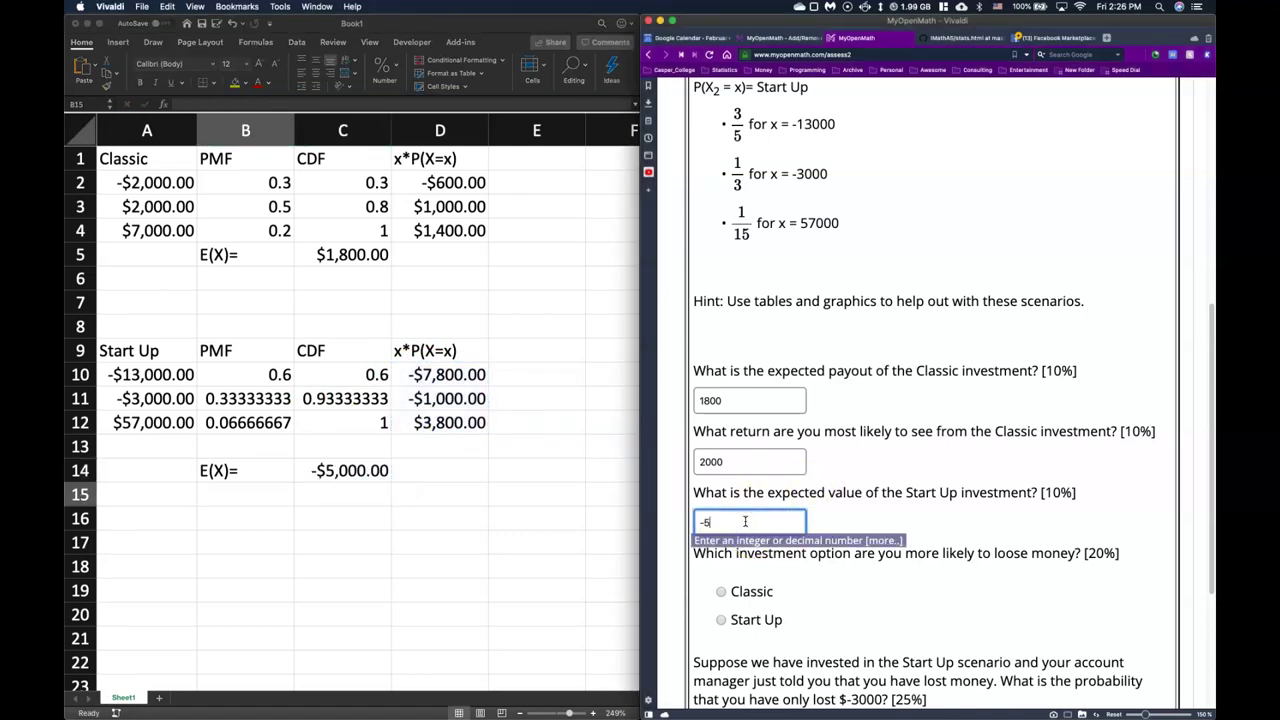
left_click(958, 572)
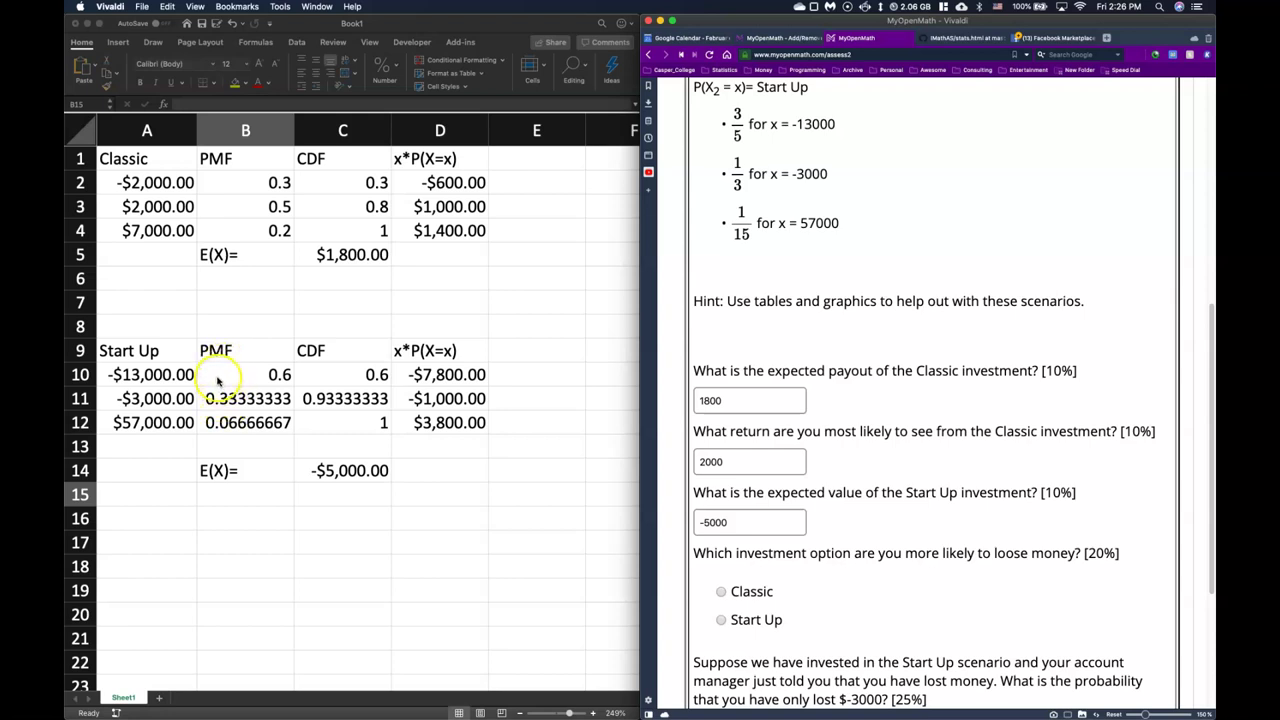
left_click(243, 401)
left_click_drag(231, 381, 247, 398)
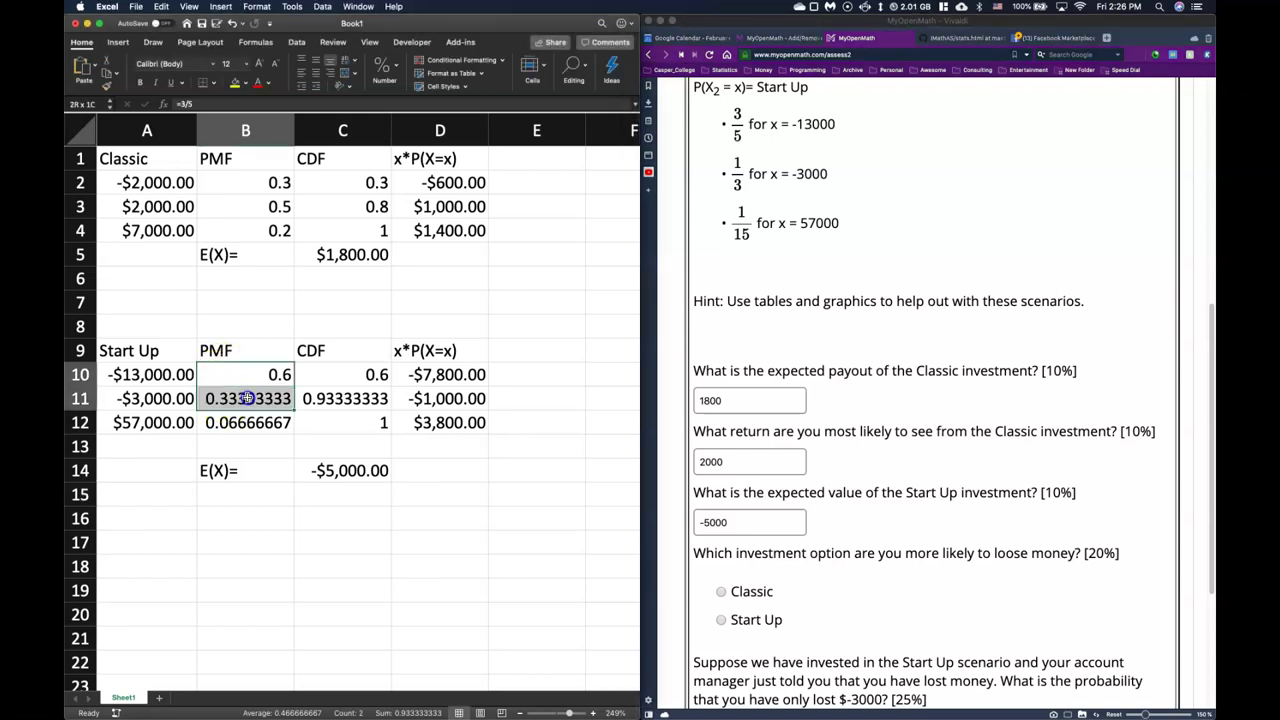
left_click(234, 82)
left_click(301, 552)
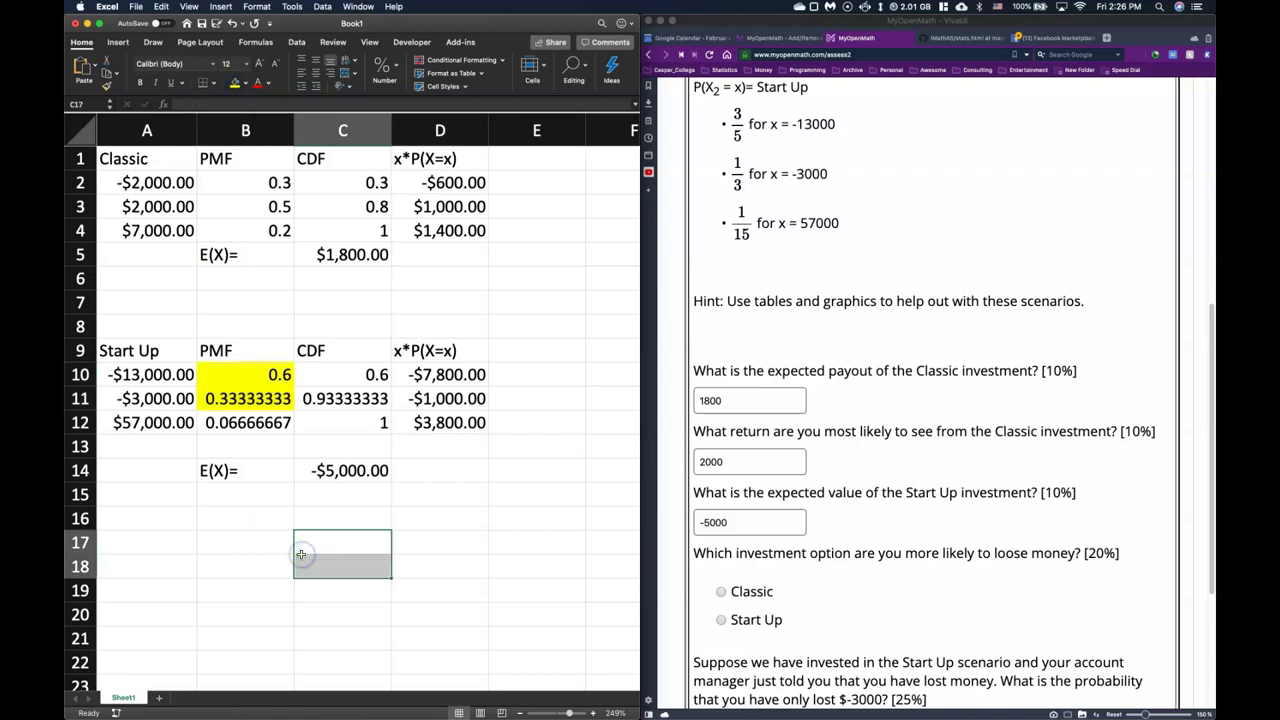
left_click(539, 497)
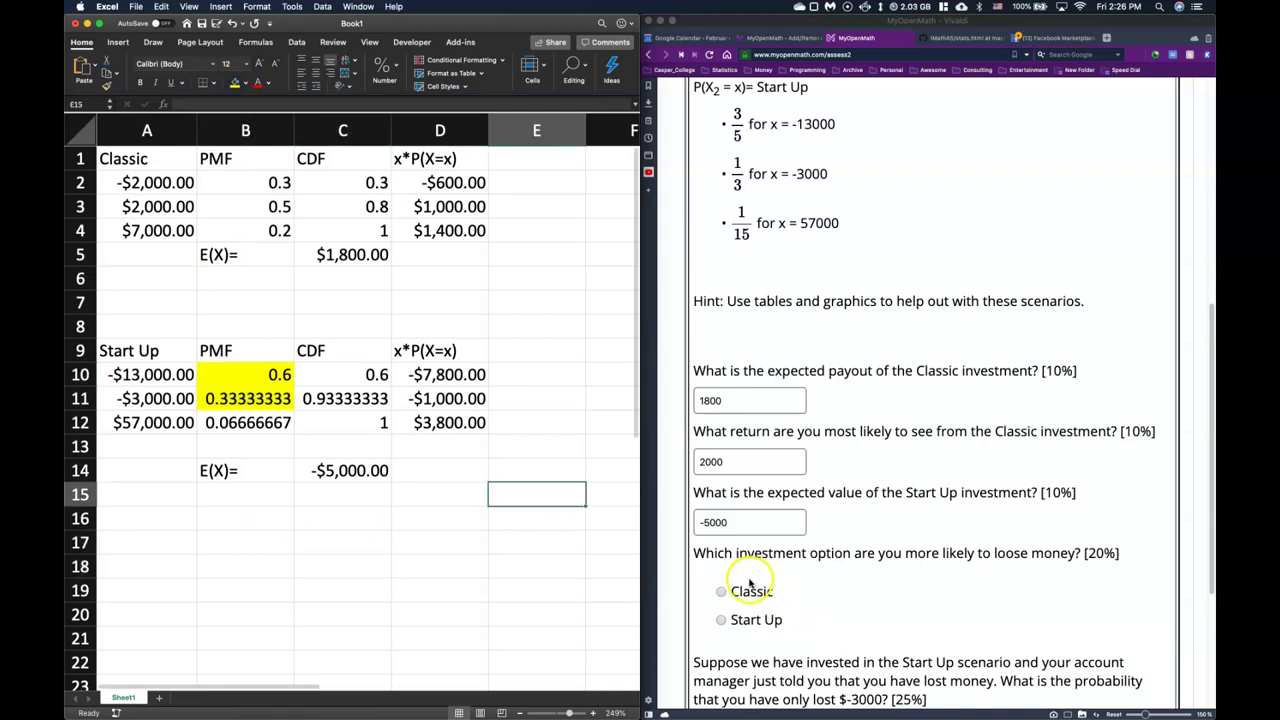
Select Start Up as the option more likely to lose money.
left_click(721, 621)
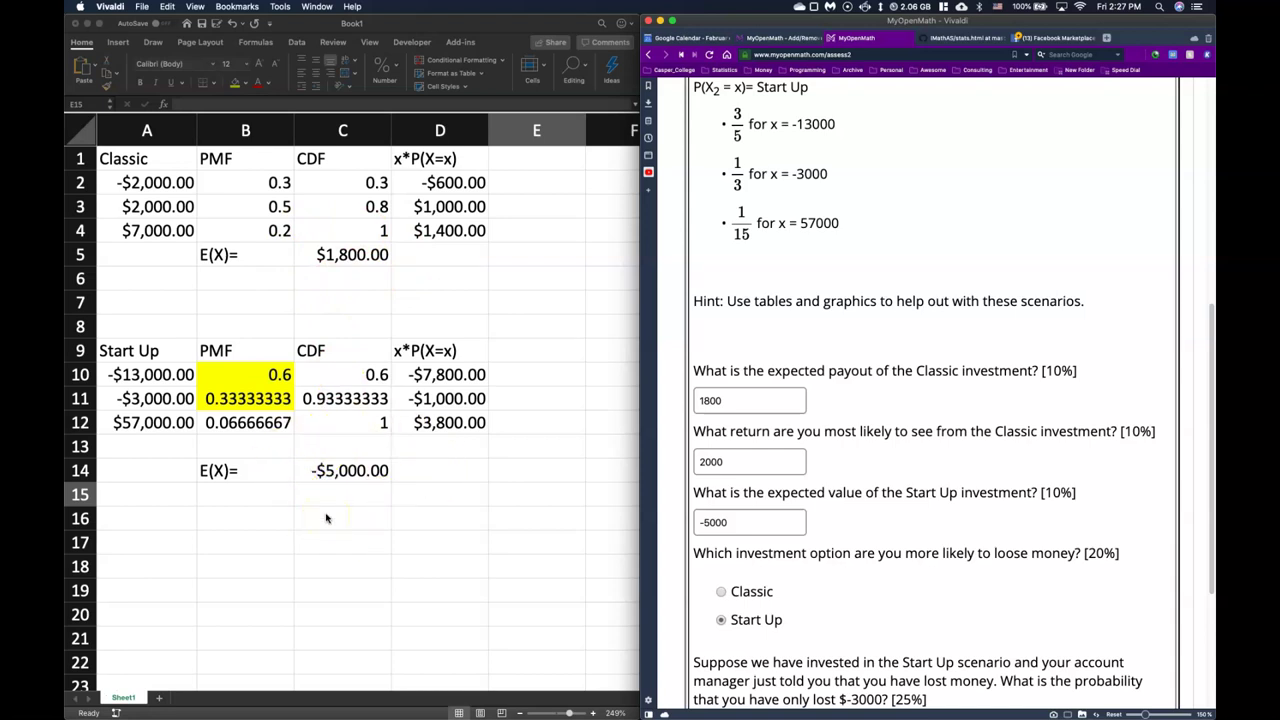
scroll(935, 565, "down", 3)
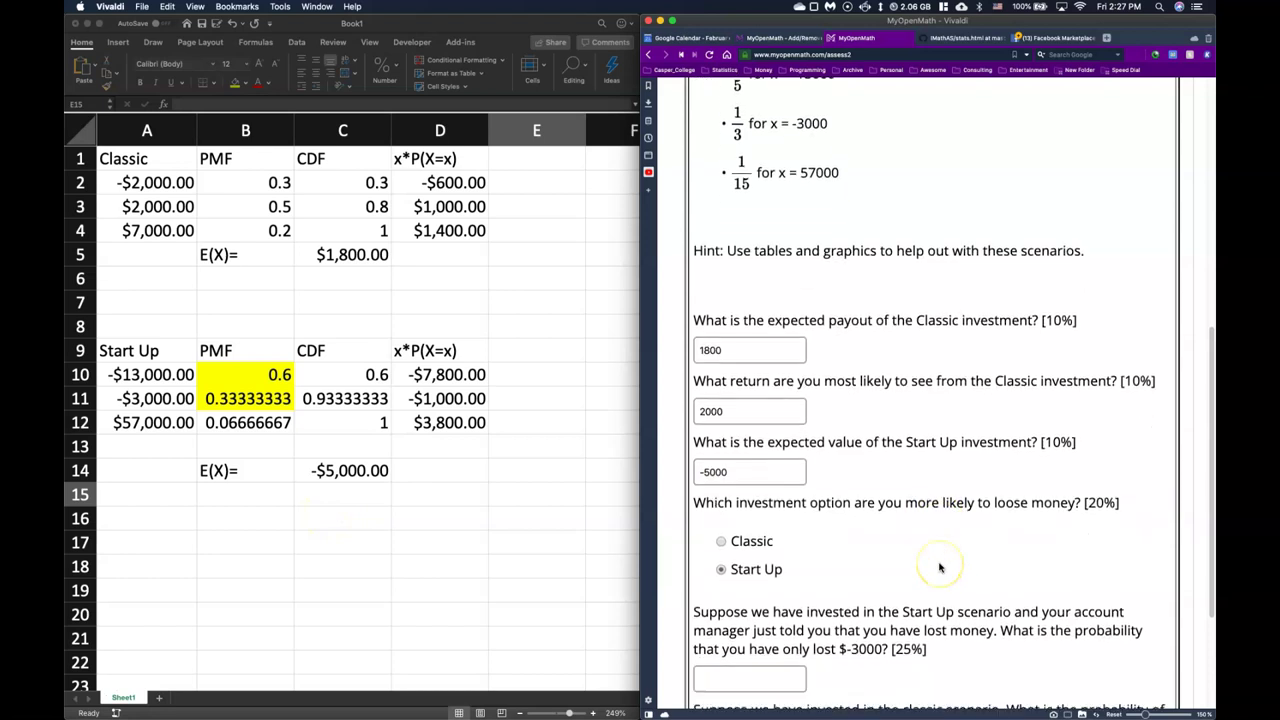